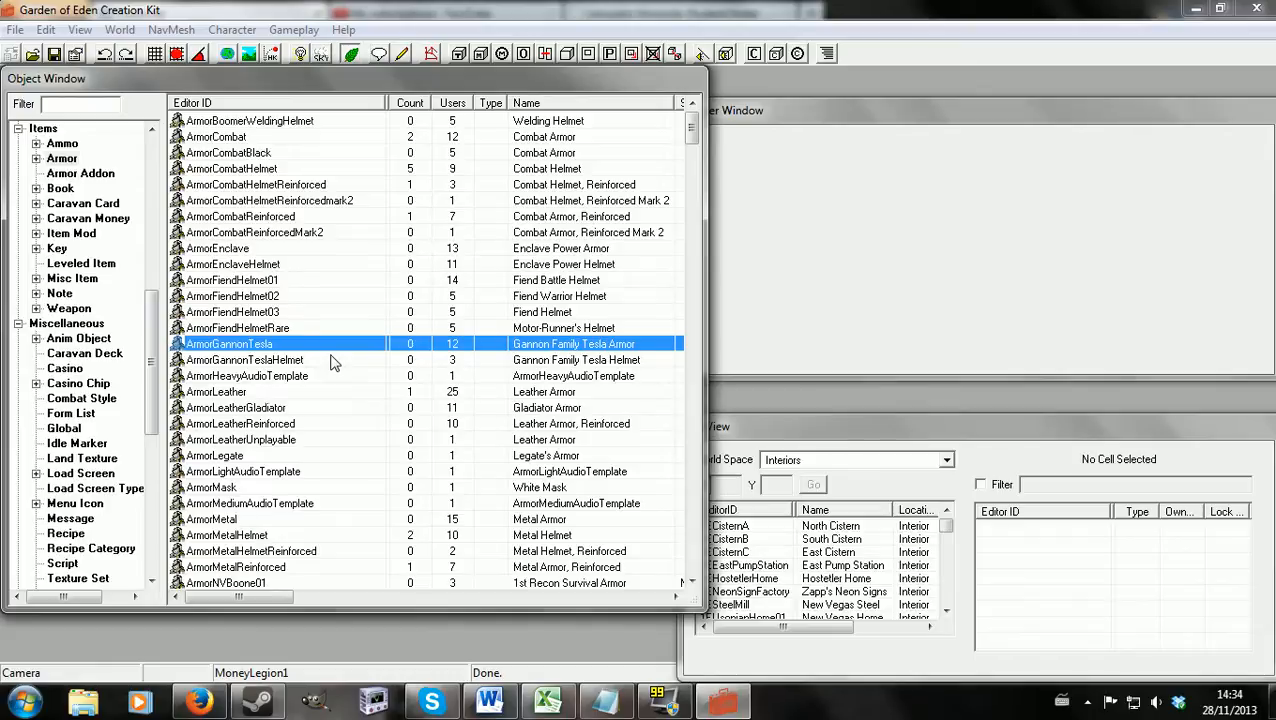
Step: Filter the armor list by "bount" and open the BountyHunterDuster armor for editing
{"action": "scroll", "coordinate": [310, 359], "scroll_direction": "down", "scroll_amount": 4}
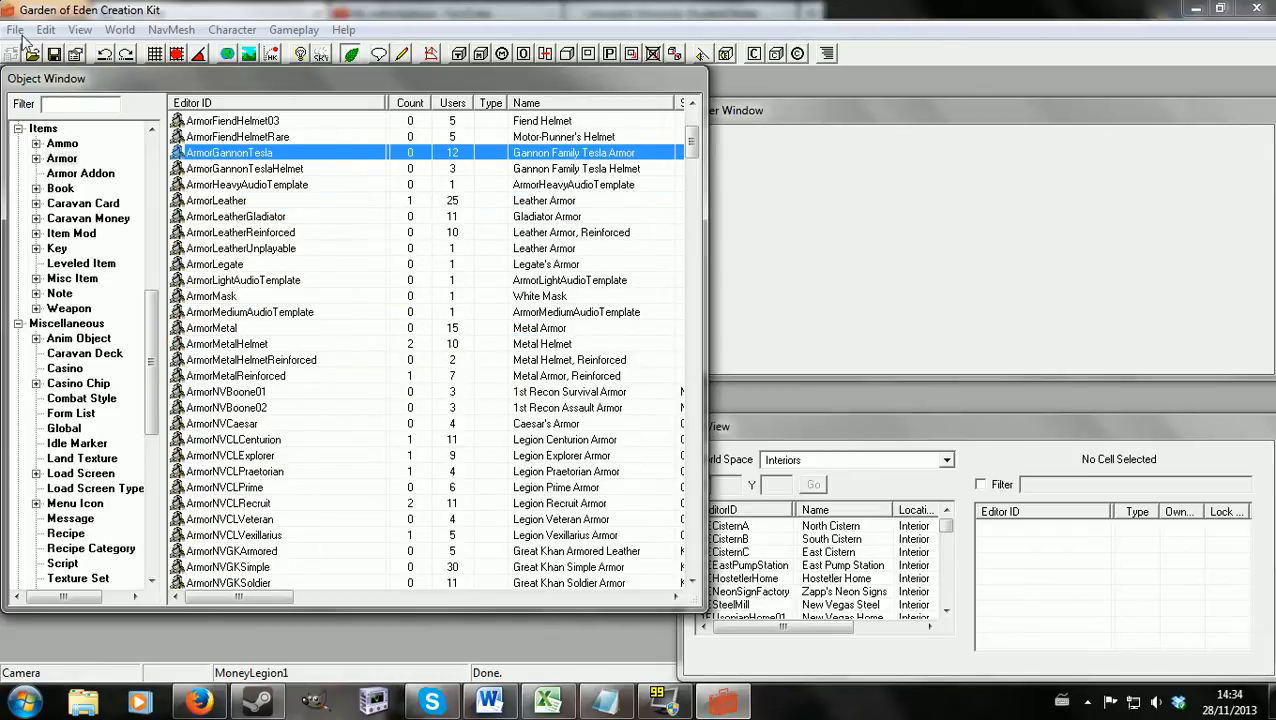
{"action": "left_click", "coordinate": [60, 104]}
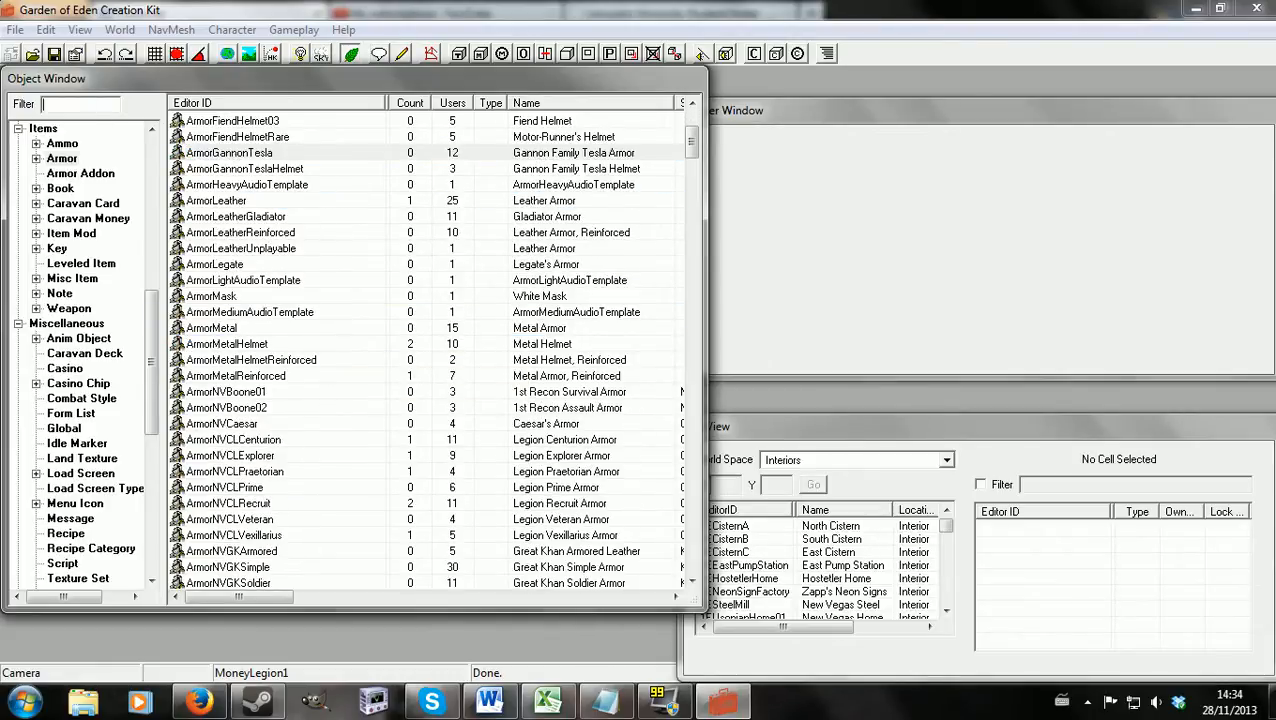
{"action": "type", "text": "bount"}
{"action": "left_click", "coordinate": [228, 121]}
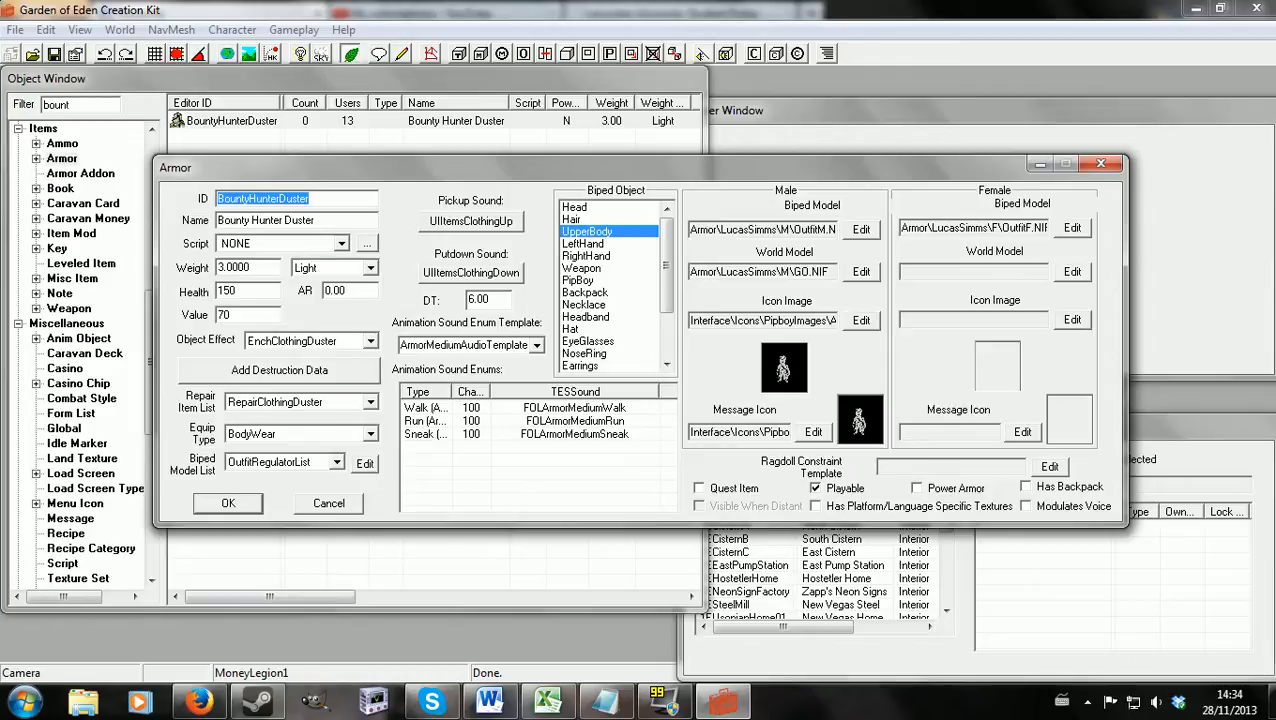
Step: Save the armor as a new form with ID myclothes and name My Bounty Hunter Duster
{"action": "type", "text": "my"}
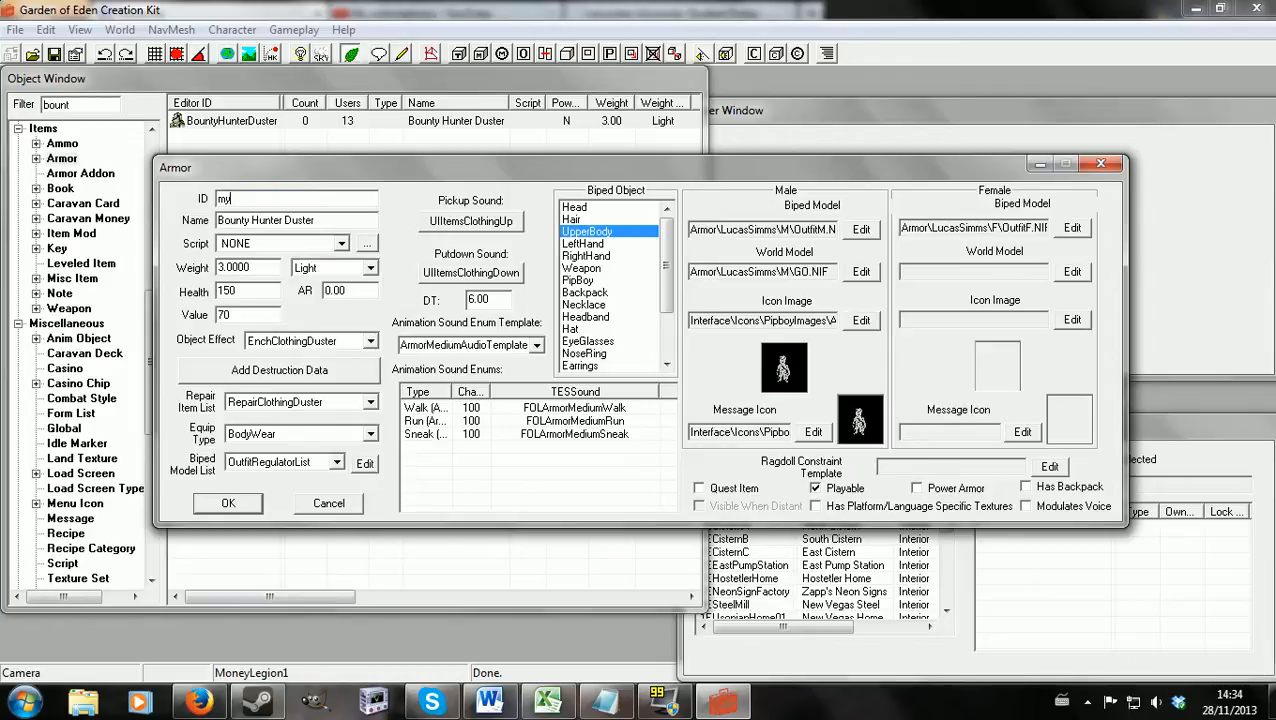
{"action": "type", "text": "clothes"}
{"action": "type", "text": "My"}
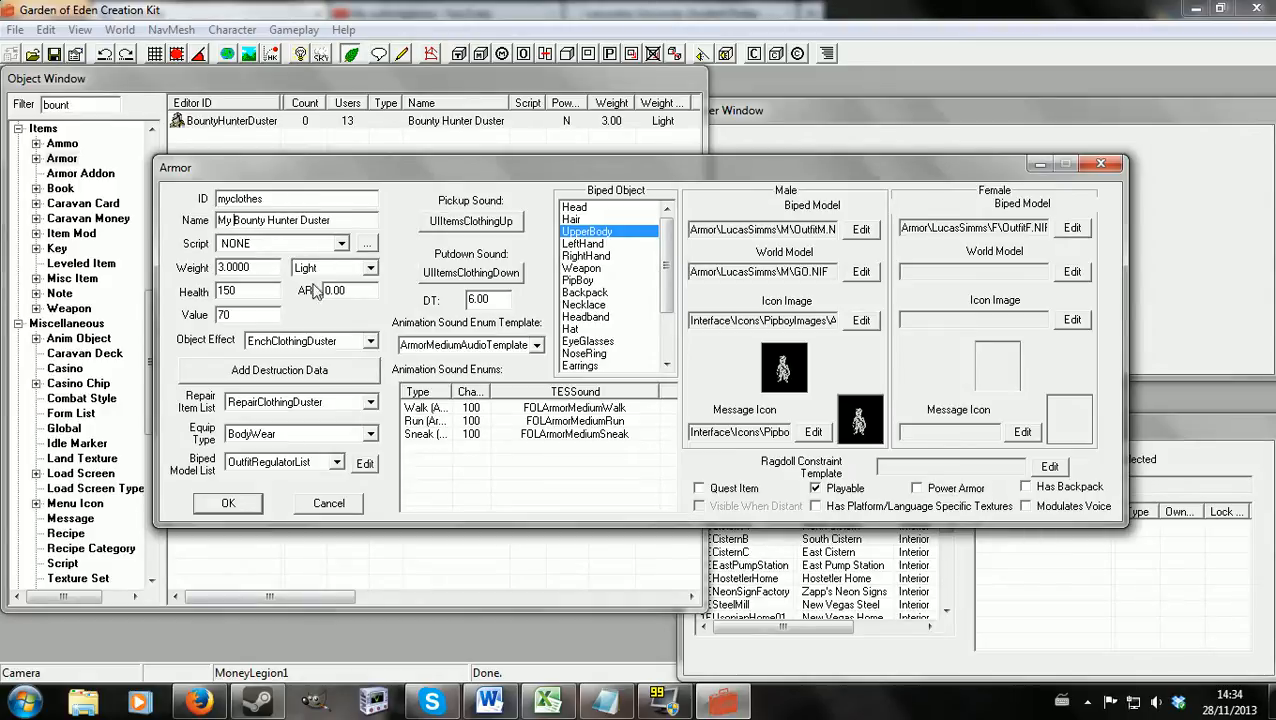
{"action": "left_click", "coordinate": [229, 504]}
{"action": "left_click", "coordinate": [664, 428]}
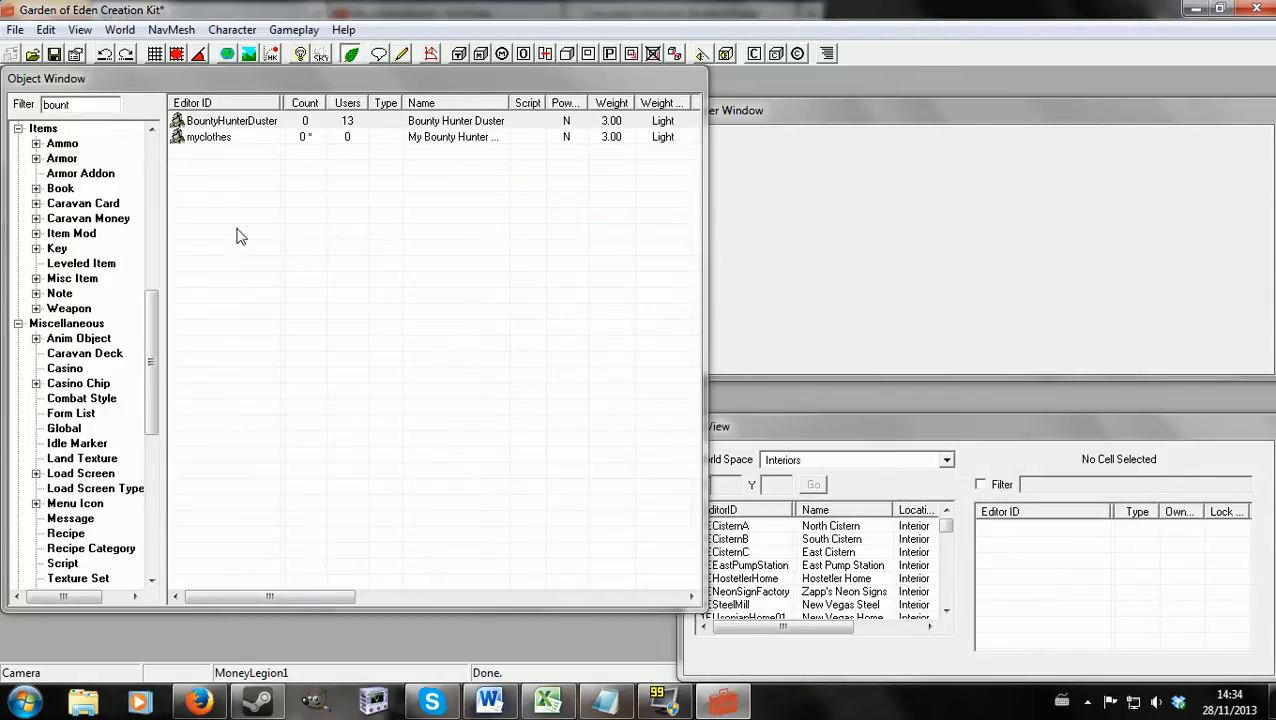
Step: Check the myclothes armor settings without changing them, and display the unfiltered Object Effect list
{"action": "double_click", "coordinate": [208, 139]}
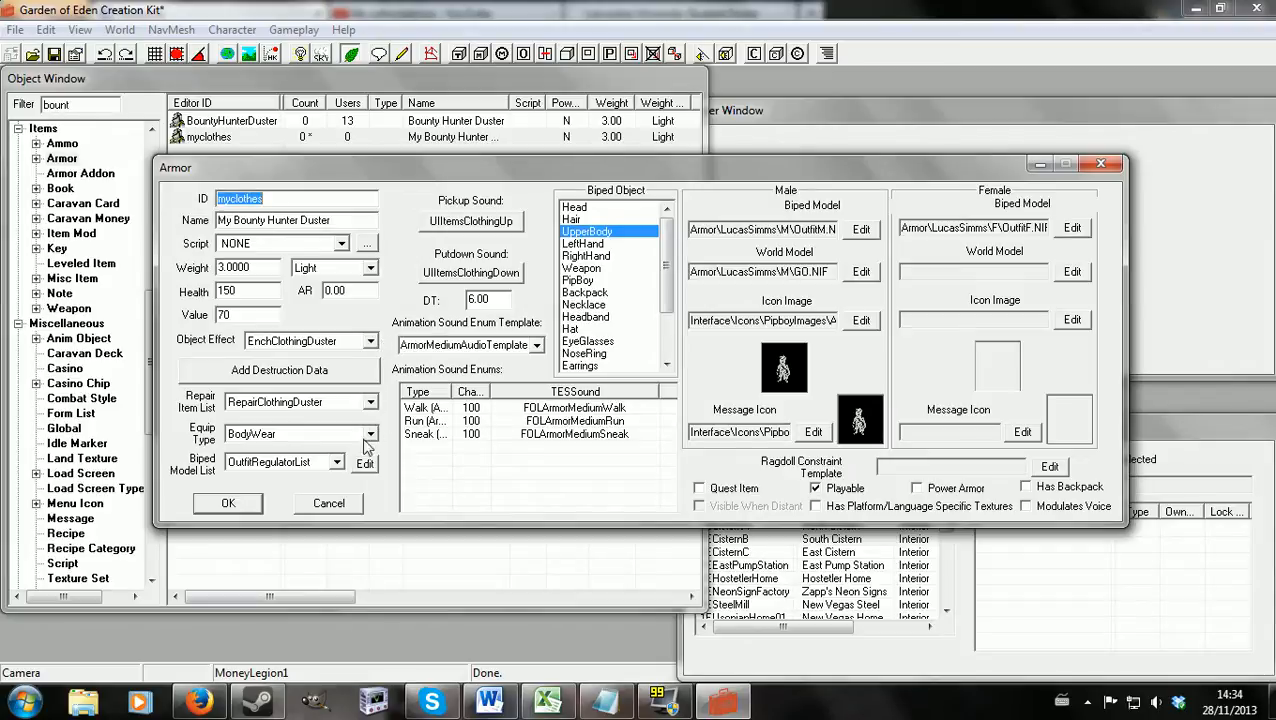
{"action": "left_click", "coordinate": [329, 503]}
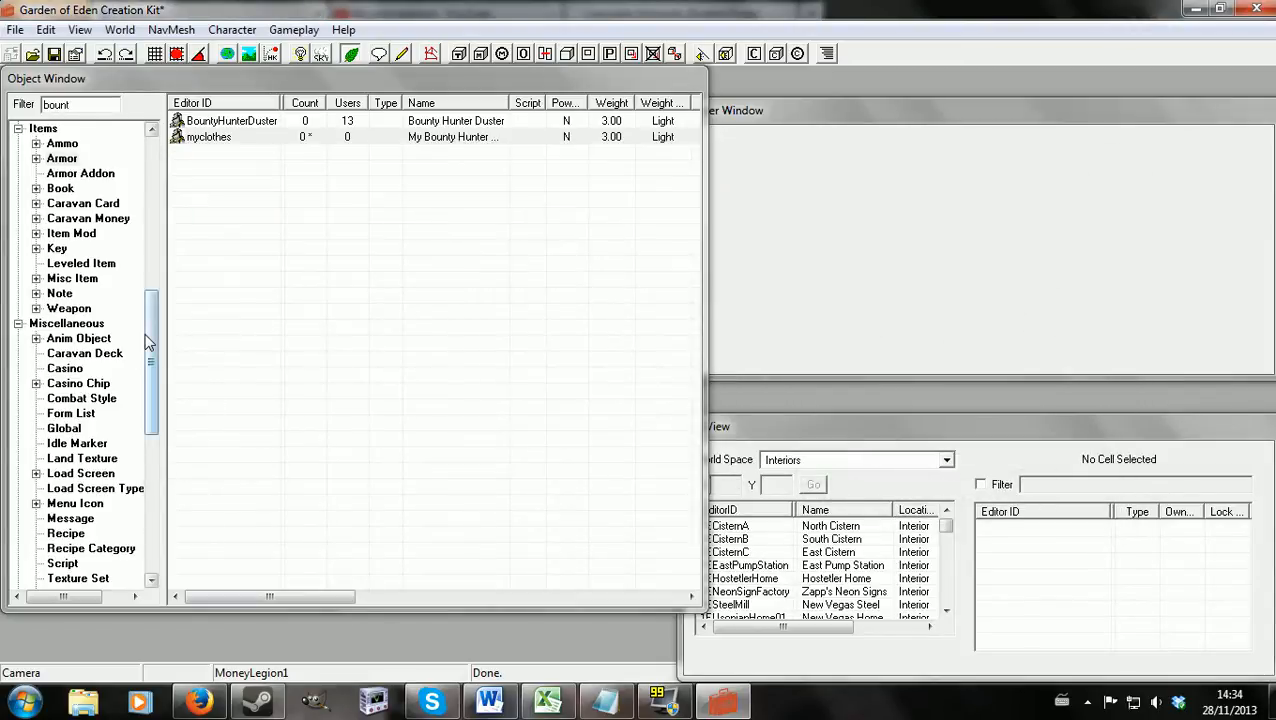
{"action": "left_click_drag", "start_coordinate": [148, 329], "coordinate": [150, 265]}
{"action": "left_click", "coordinate": [78, 325]}
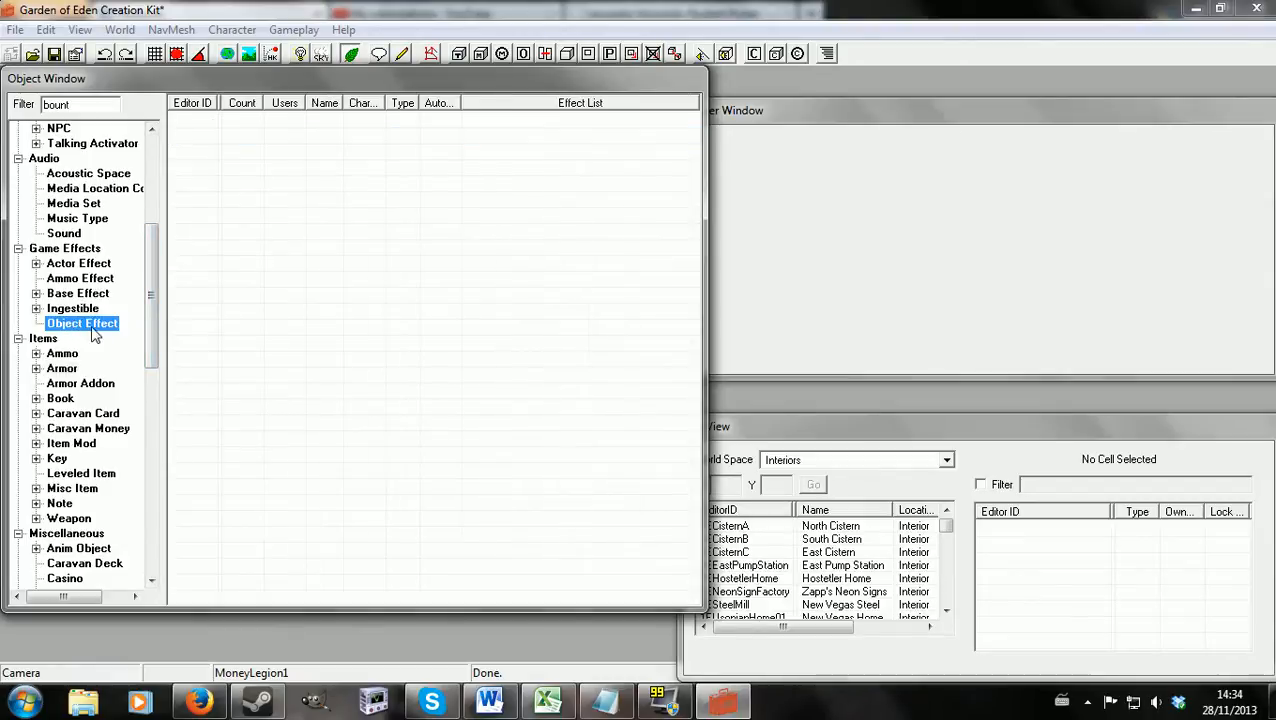
{"action": "left_click_drag", "start_coordinate": [84, 105], "coordinate": [5, 130]}
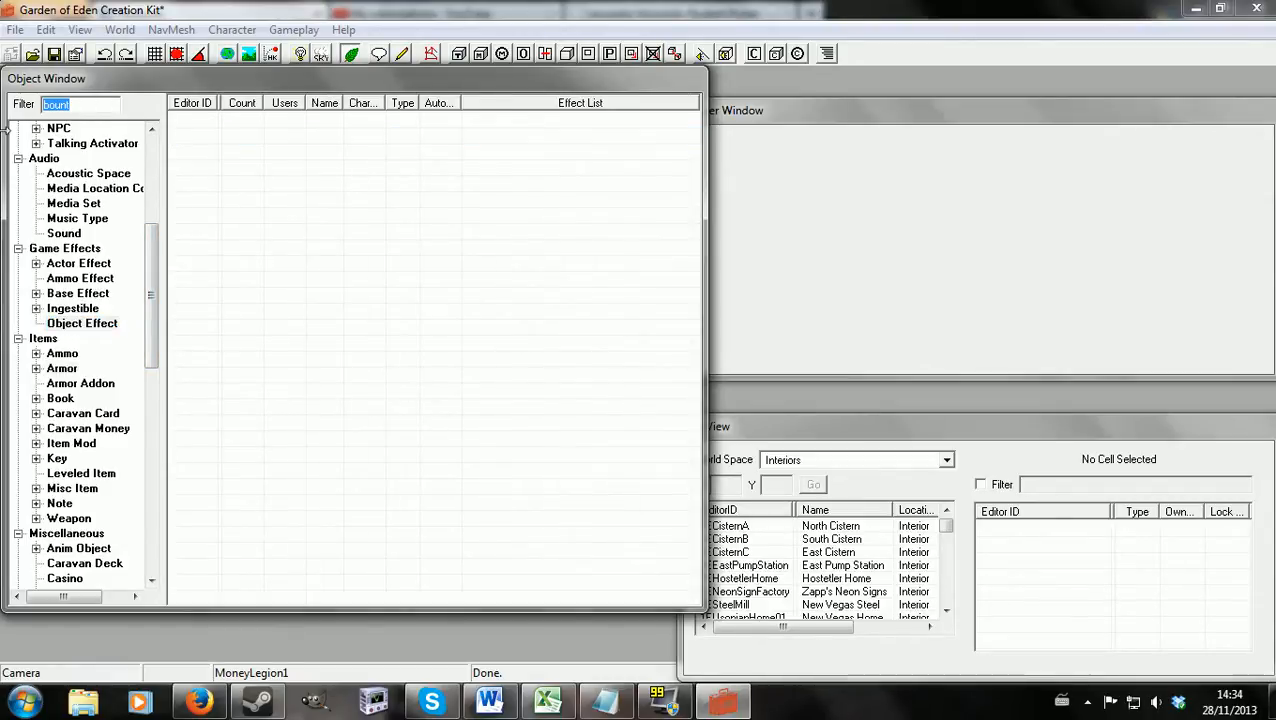
{"action": "key", "text": "BackSpace"}
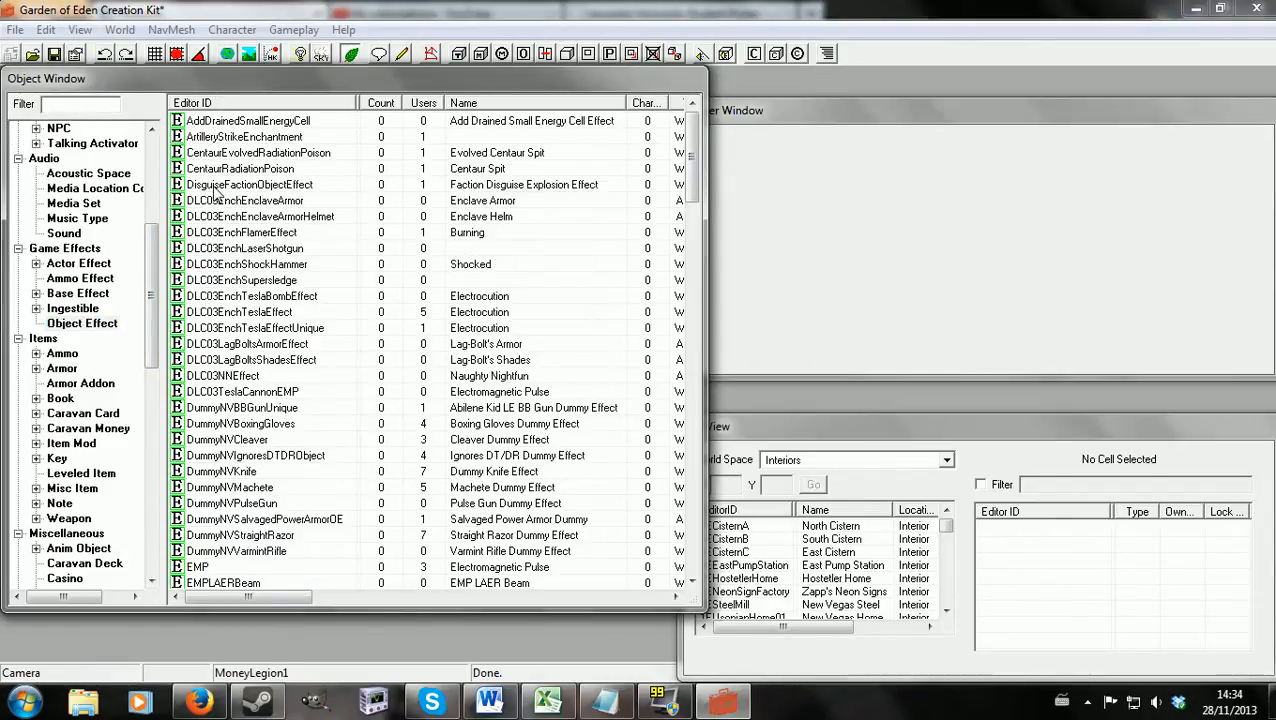
Step: Examine the effects listed in the EnchClothingDuster object effect and close it without changes
{"action": "left_click", "coordinate": [214, 186]}
{"action": "type", "text": "en"}
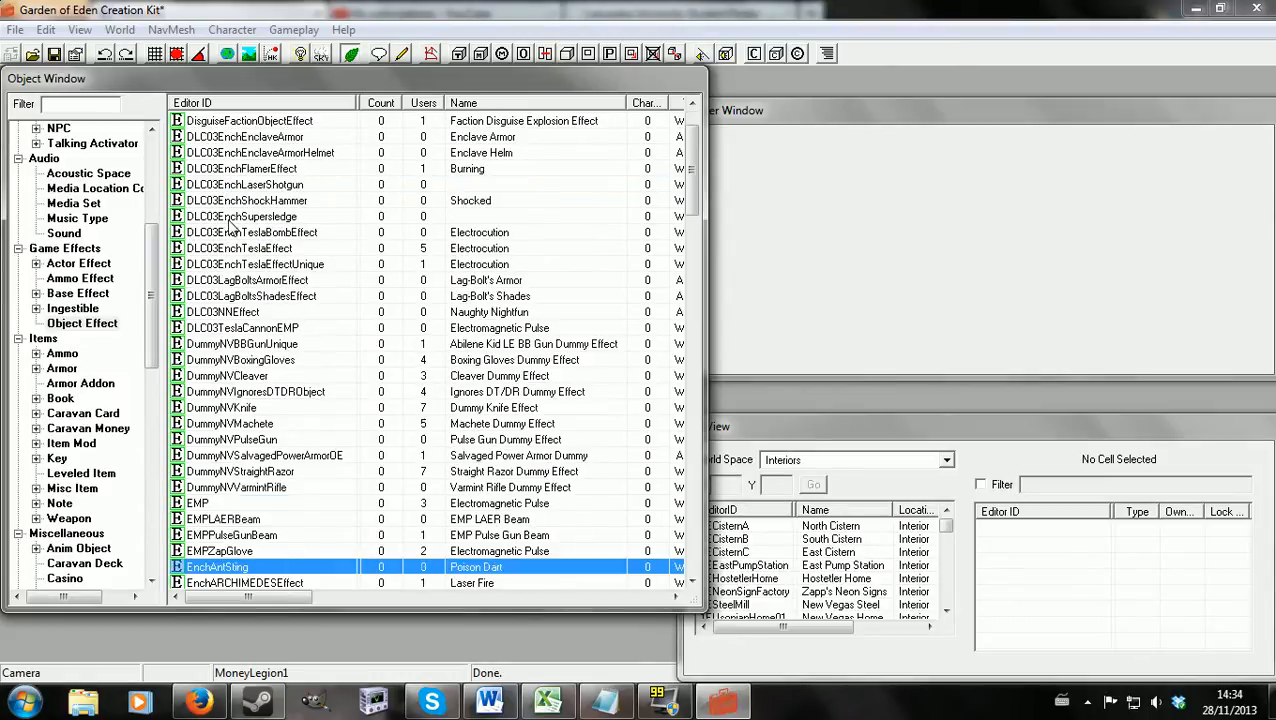
{"action": "scroll", "coordinate": [244, 562], "scroll_direction": "down", "scroll_amount": 5}
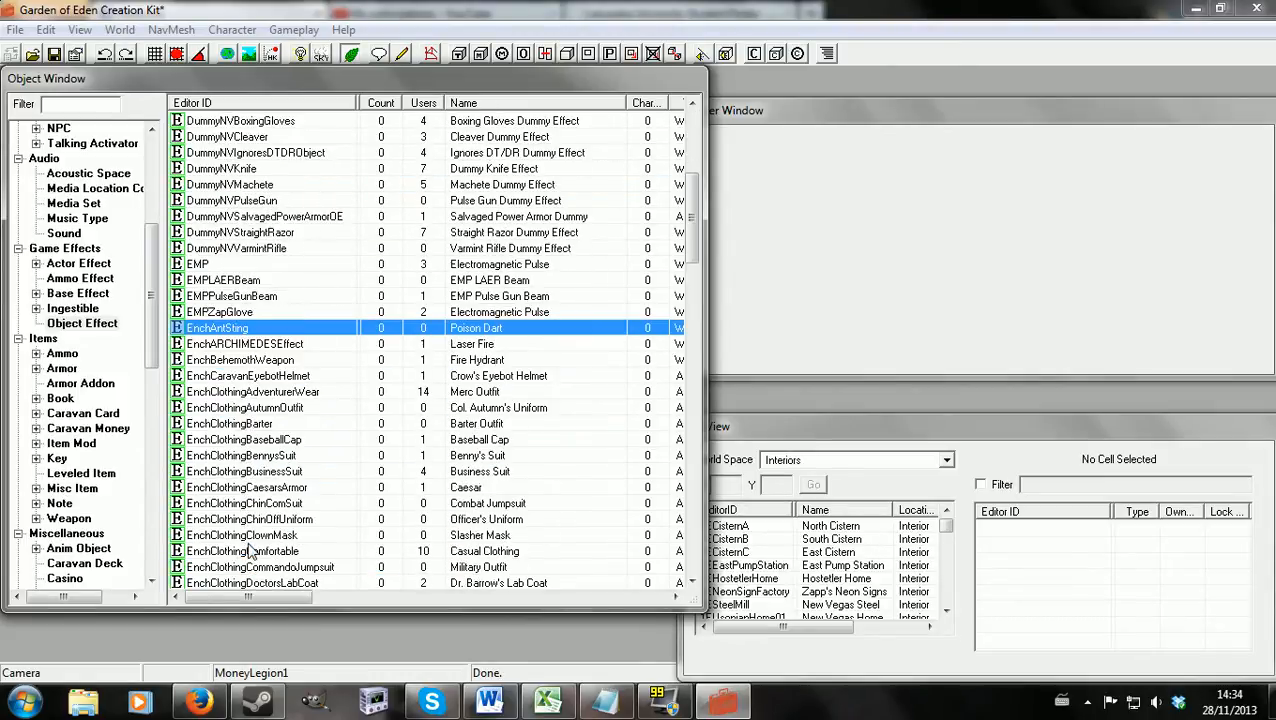
{"action": "scroll", "coordinate": [275, 528], "scroll_direction": "down", "scroll_amount": 3}
{"action": "double_click", "coordinate": [265, 471]}
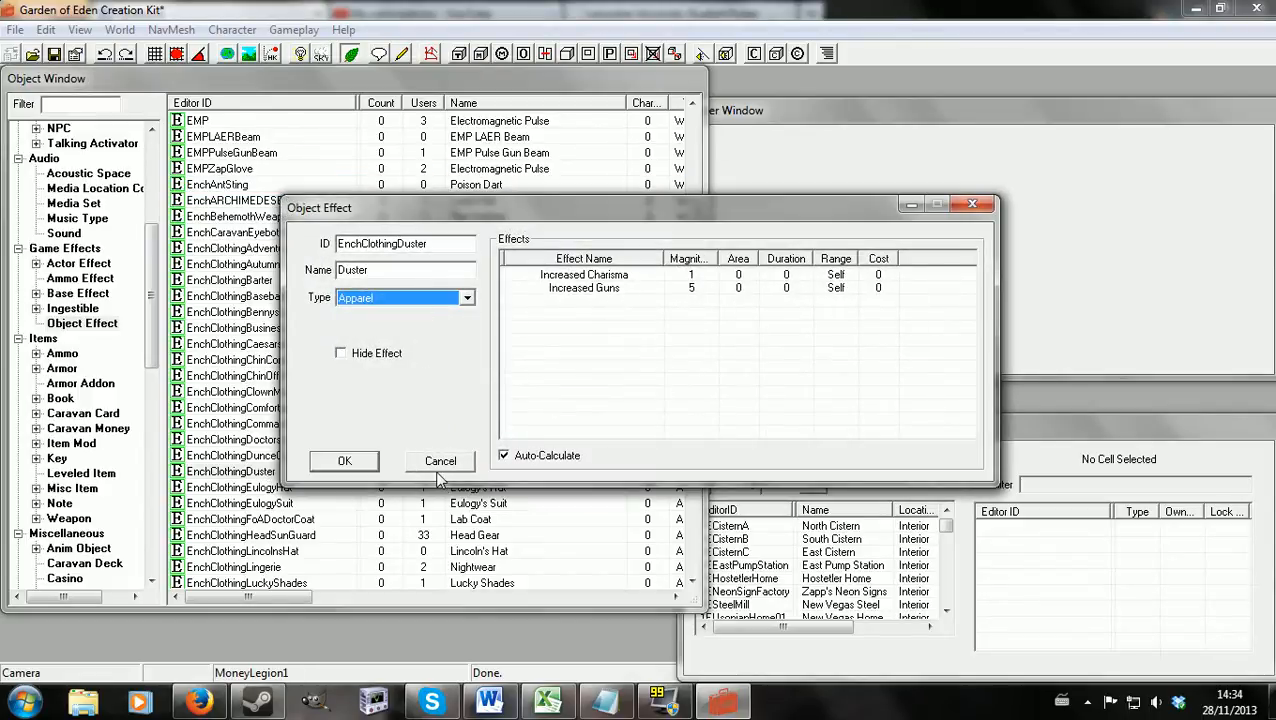
{"action": "left_click", "coordinate": [438, 465]}
Step: Create a new object effect and set its type to Apparel
{"action": "right_click", "coordinate": [257, 360]}
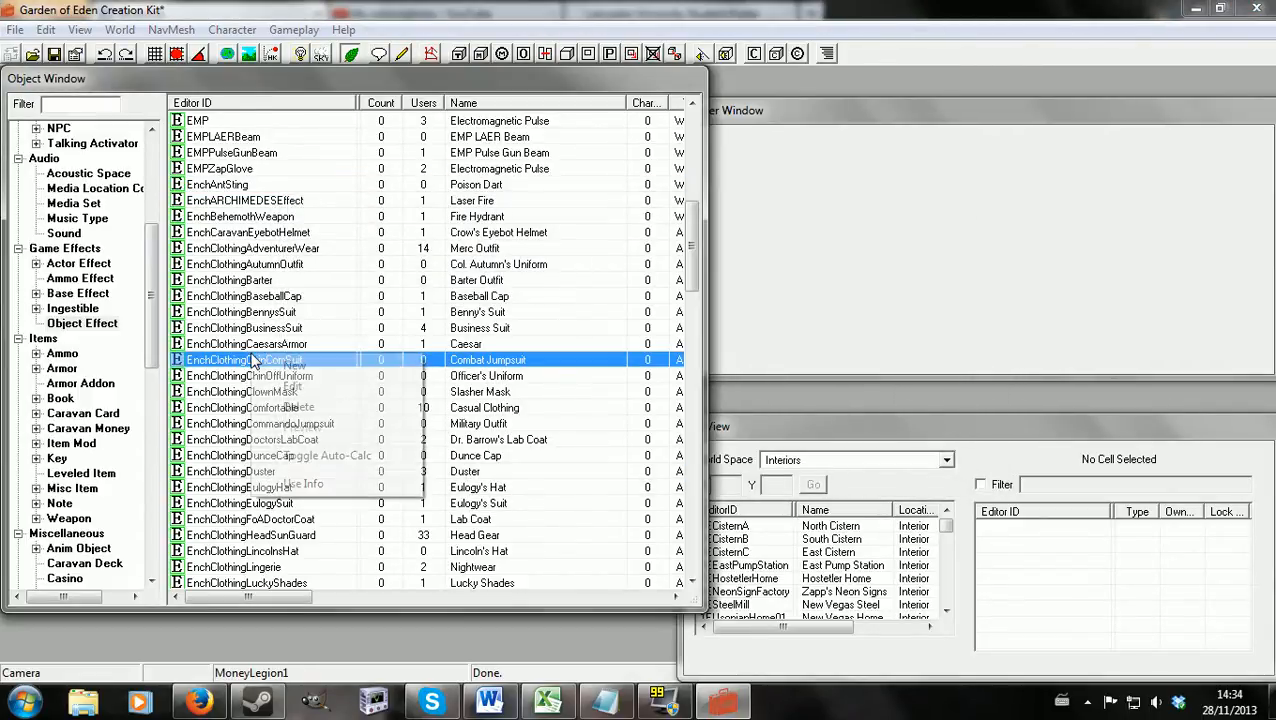
{"action": "left_click", "coordinate": [322, 372]}
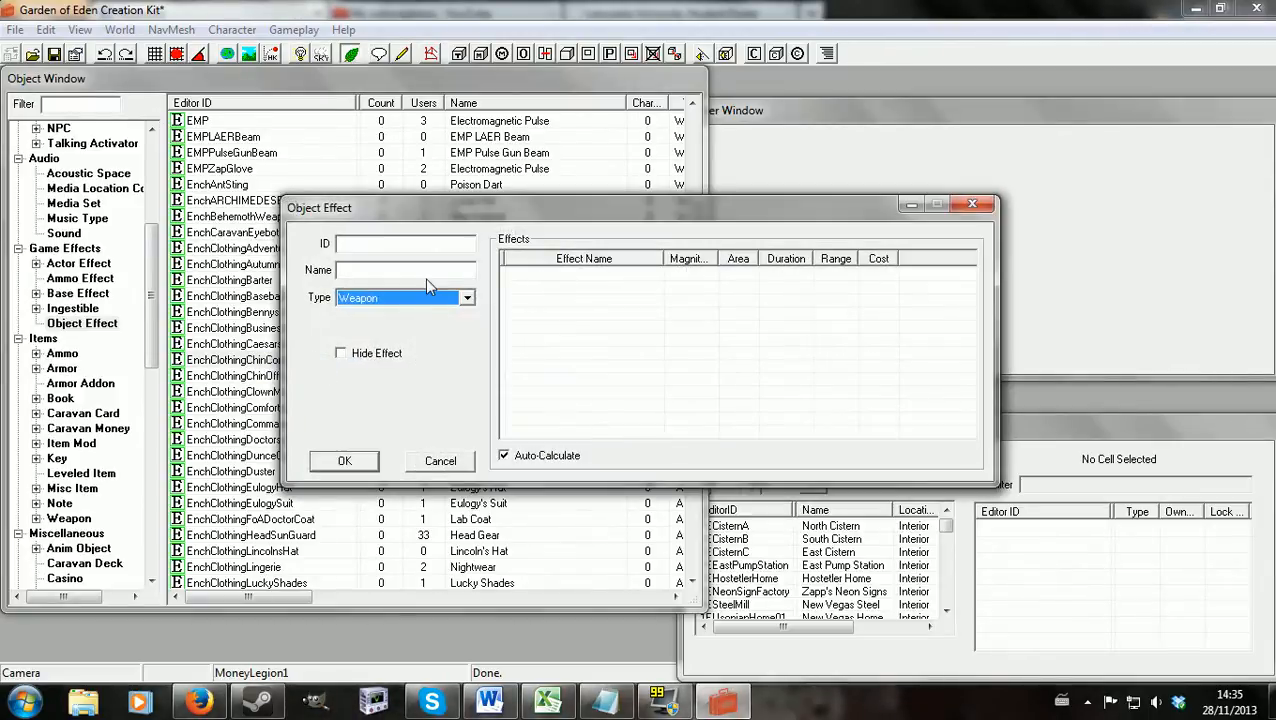
{"action": "left_click", "coordinate": [467, 299]}
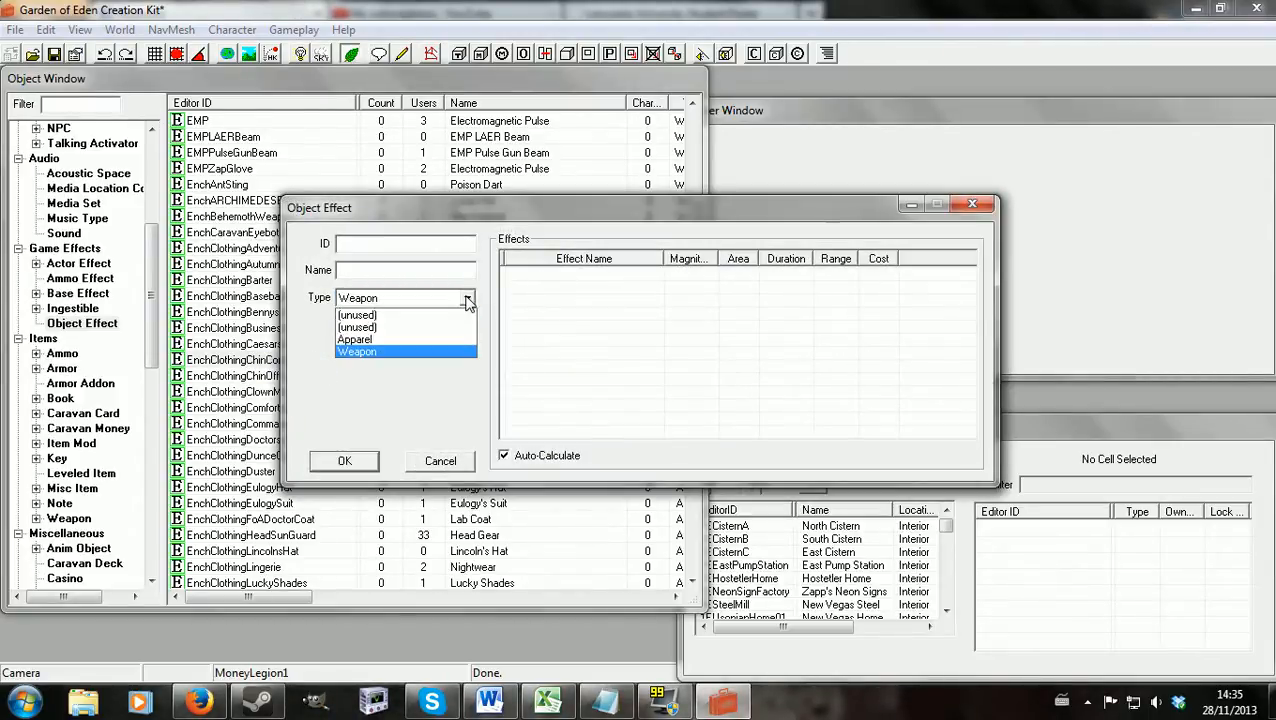
{"action": "left_click", "coordinate": [392, 341]}
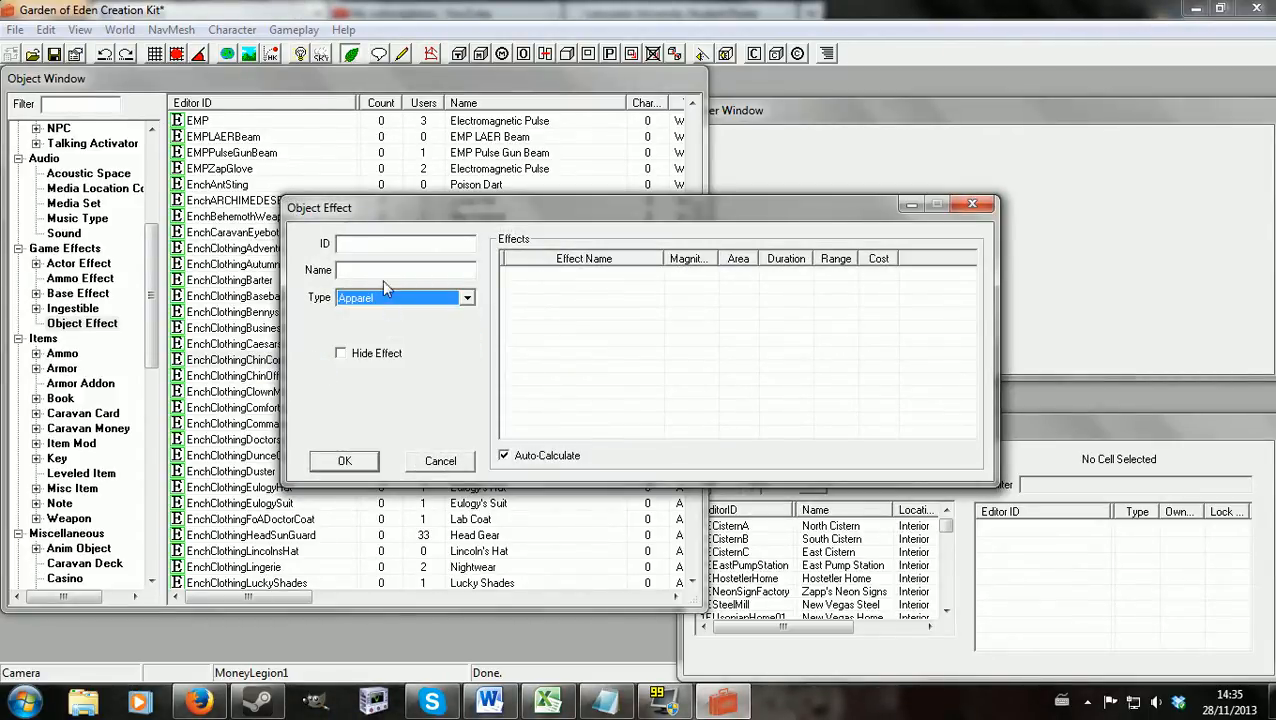
Step: Identify the new object effect with the text My Duster and toggle its Hide Effect option
{"action": "left_click", "coordinate": [395, 244]}
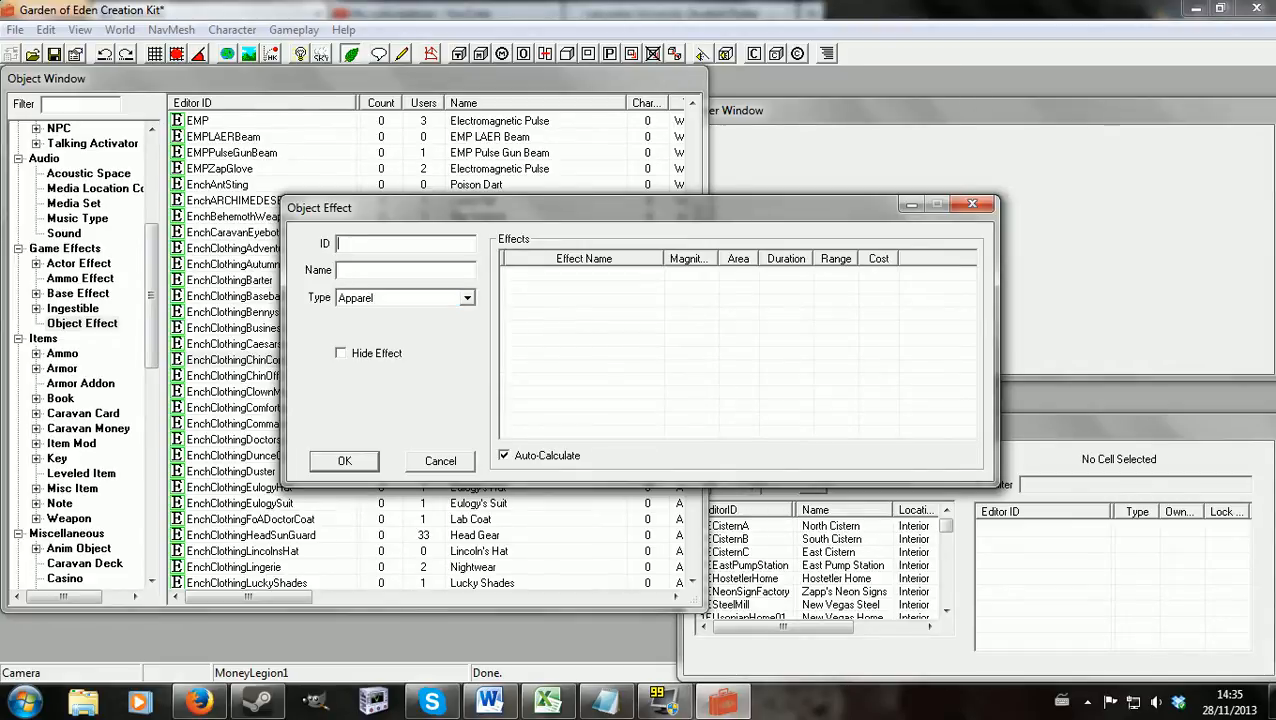
{"action": "type", "text": "My"}
{"action": "type", "text": "Duster"}
{"action": "left_click", "coordinate": [341, 354]}
{"action": "left_click", "coordinate": [342, 354]}
{"action": "double_click", "coordinate": [356, 270]}
{"action": "left_click", "coordinate": [341, 353]}
Step: Add a new effect item to the object effect's effects list with the range Self
{"action": "right_click", "coordinate": [575, 325]}
{"action": "left_click", "coordinate": [617, 337]}
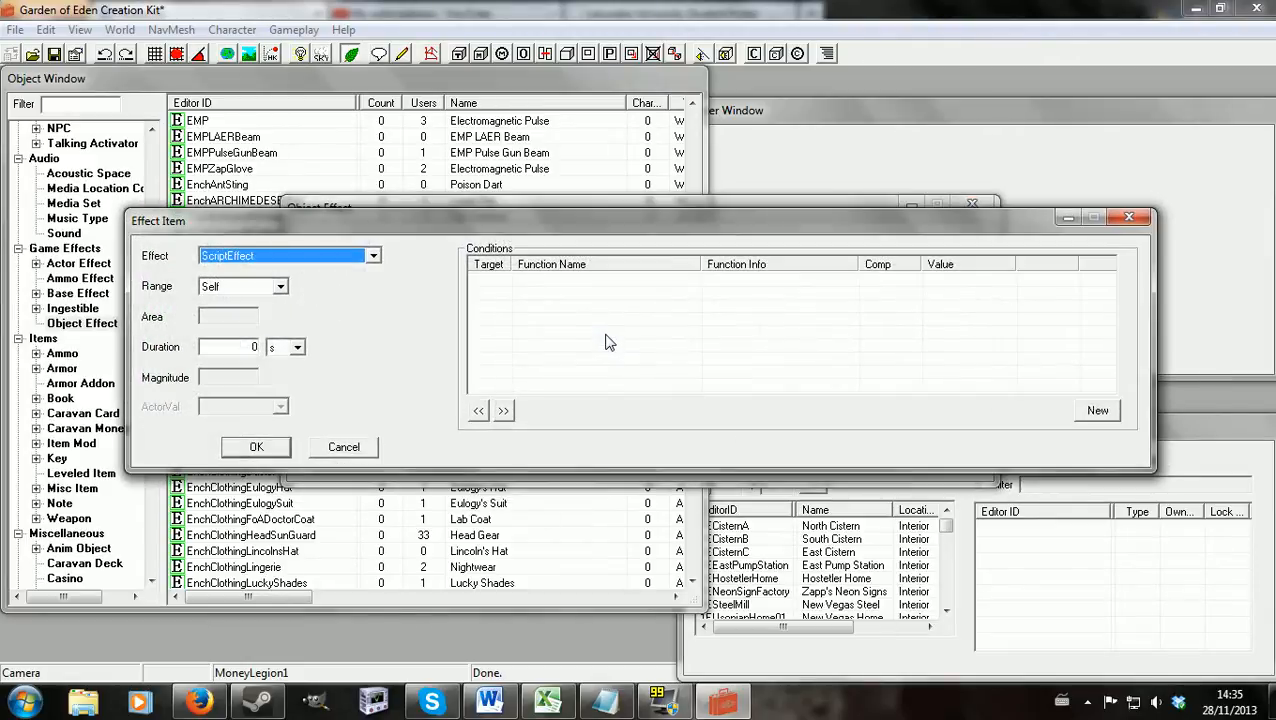
{"action": "left_click", "coordinate": [280, 287]}
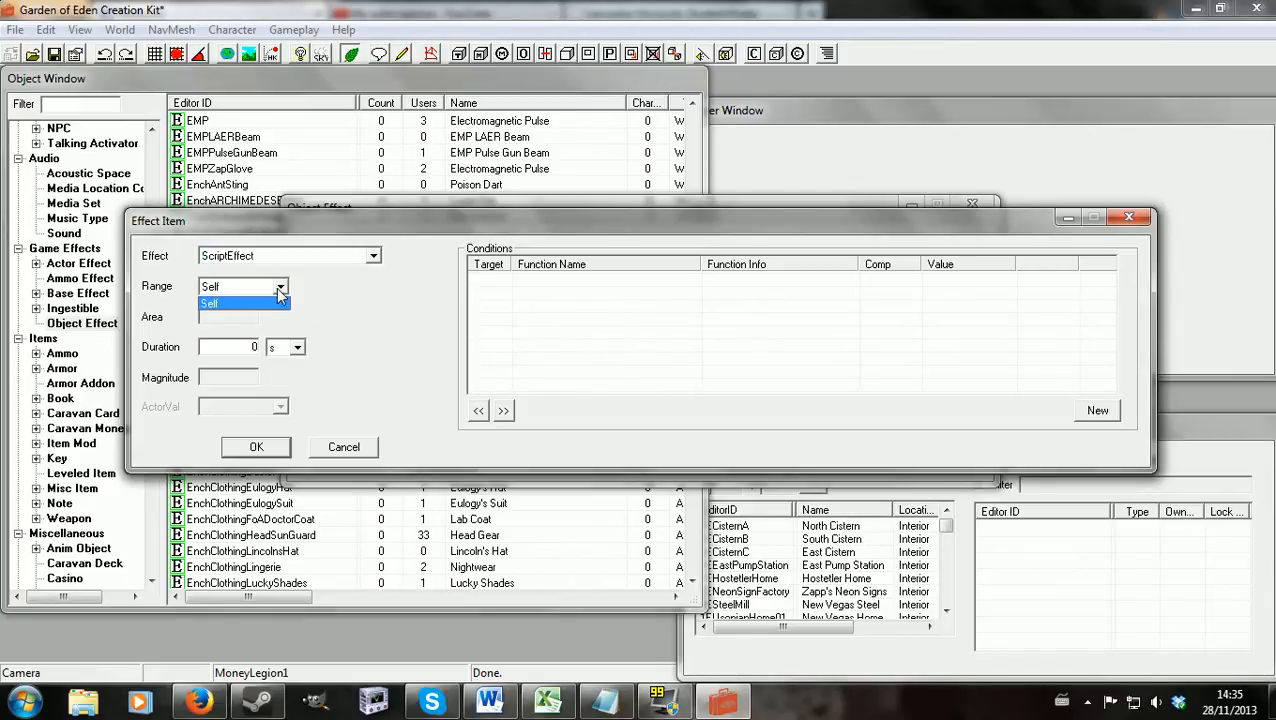
{"action": "left_click", "coordinate": [276, 303]}
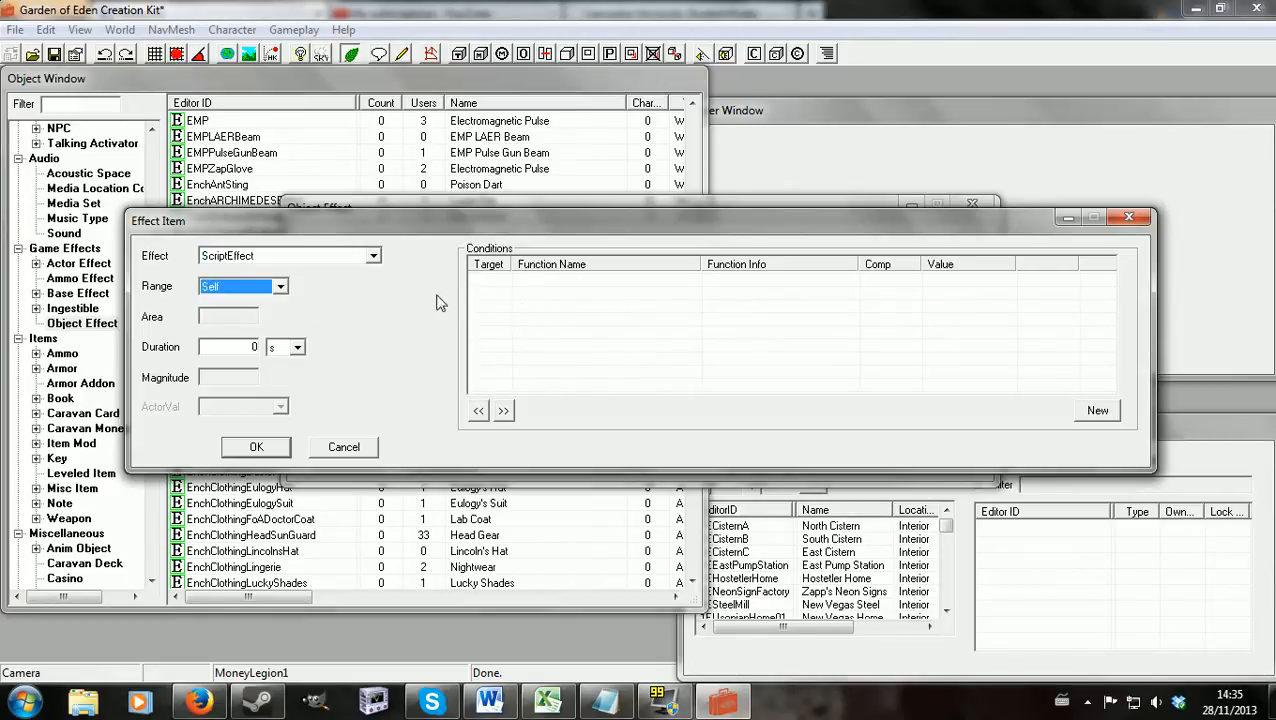
Step: Set the effect item to IncreasePerception with a magnitude of 3
{"action": "left_click", "coordinate": [372, 256]}
{"action": "scroll", "coordinate": [377, 320], "scroll_direction": "down", "scroll_amount": 1}
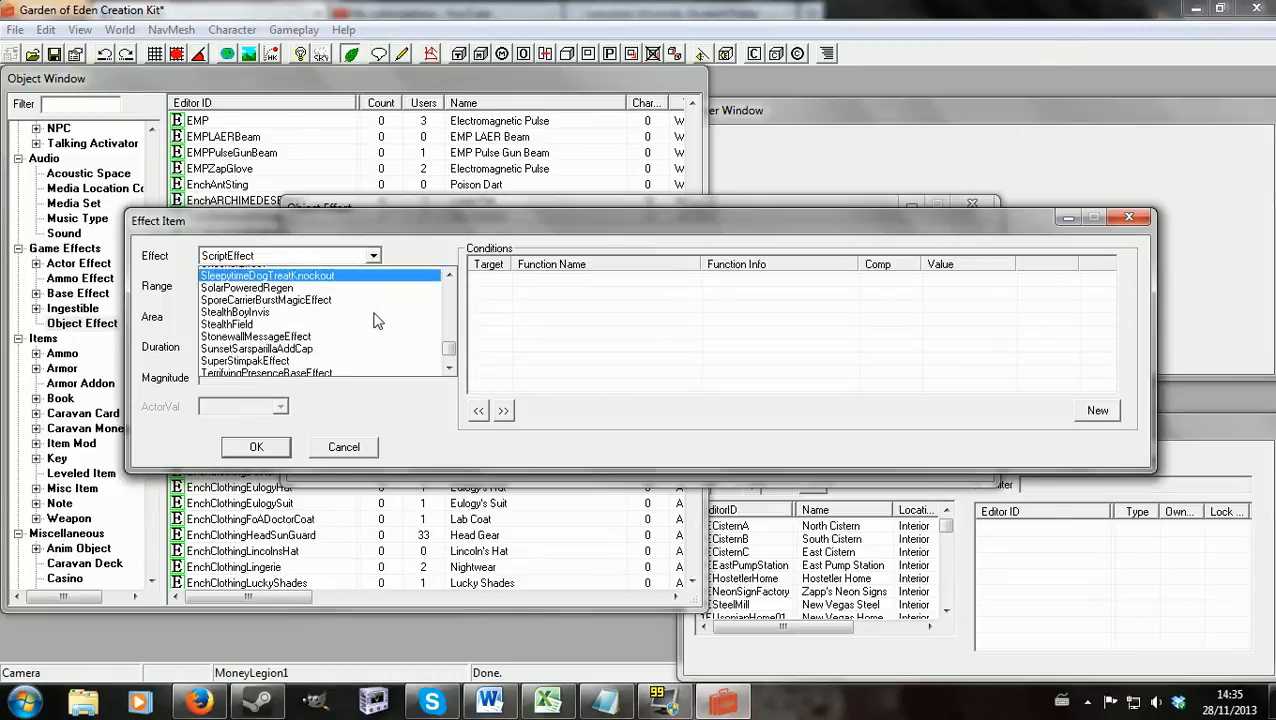
{"action": "scroll", "coordinate": [377, 320], "scroll_direction": "down", "scroll_amount": 6}
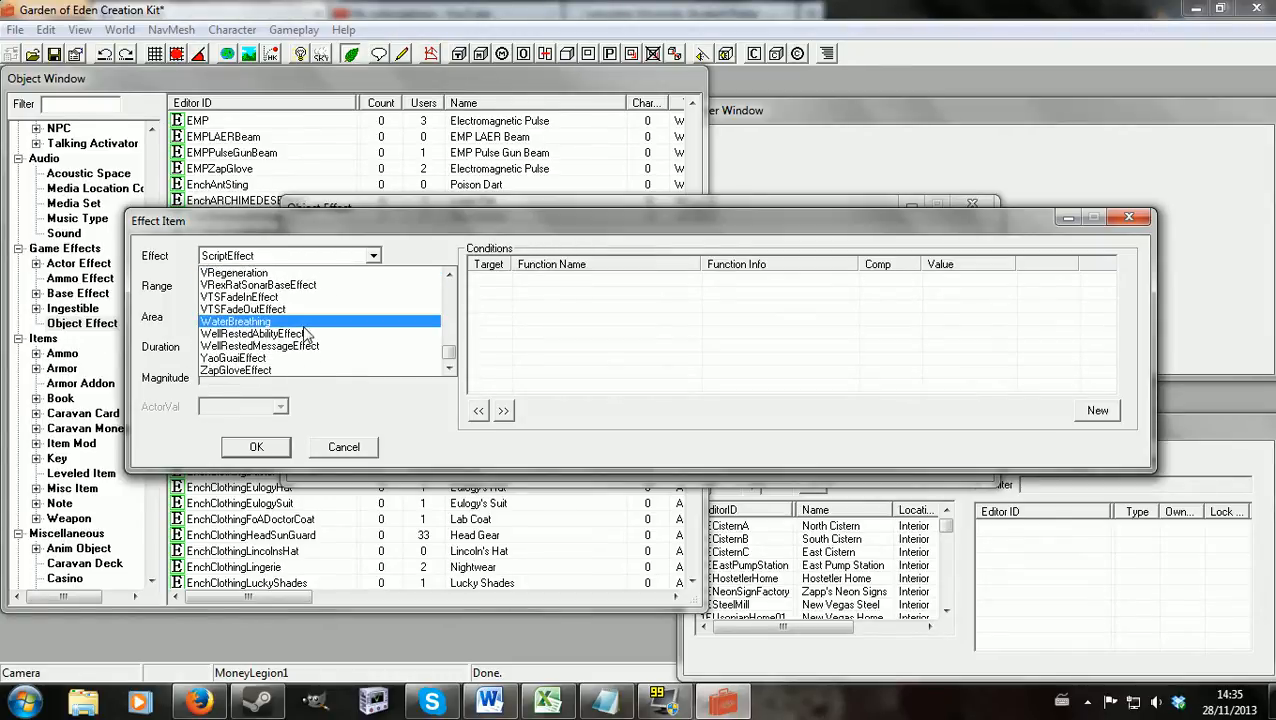
{"action": "scroll", "coordinate": [310, 335], "scroll_direction": "up", "scroll_amount": 15}
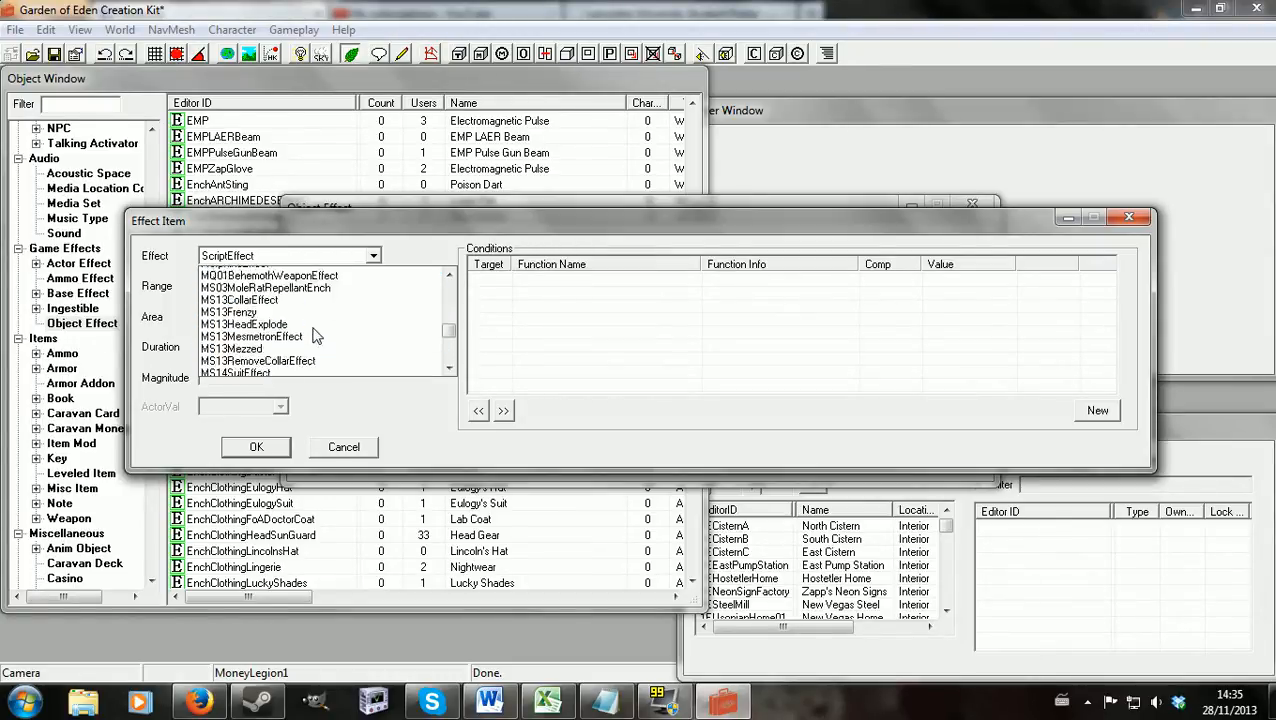
{"action": "scroll", "coordinate": [314, 335], "scroll_direction": "up", "scroll_amount": 10}
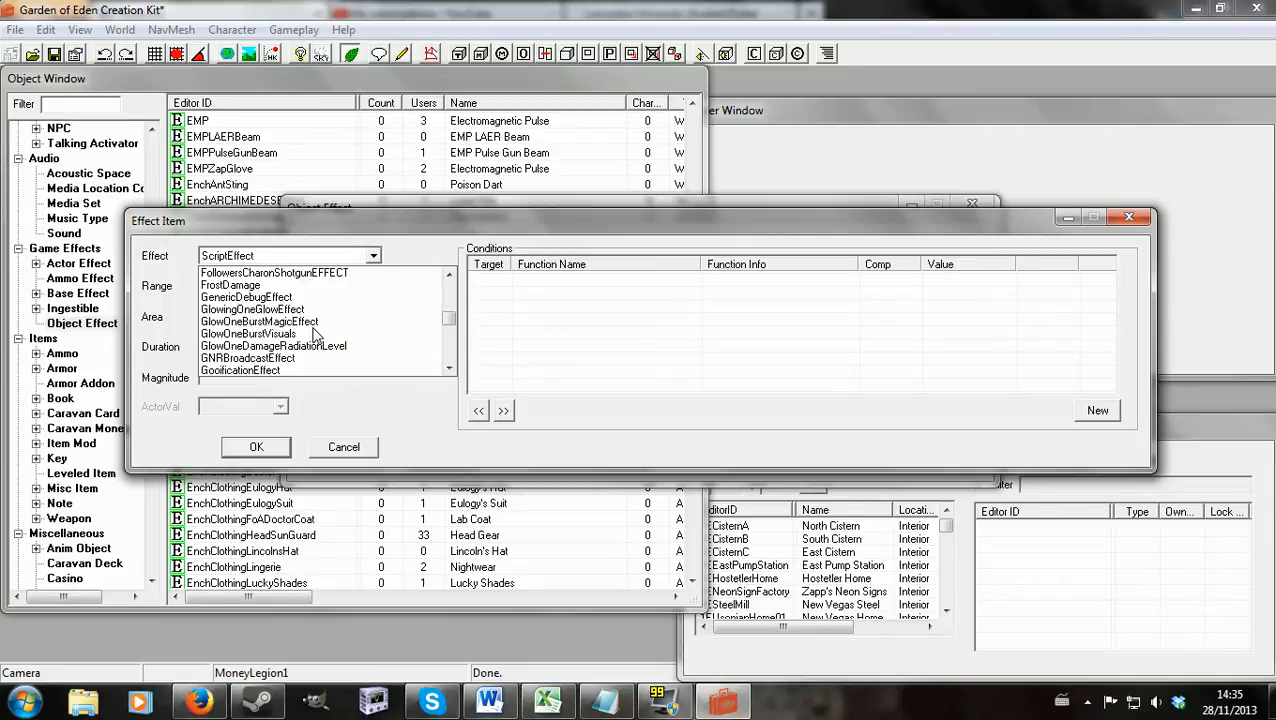
{"action": "type", "text": "ints"}
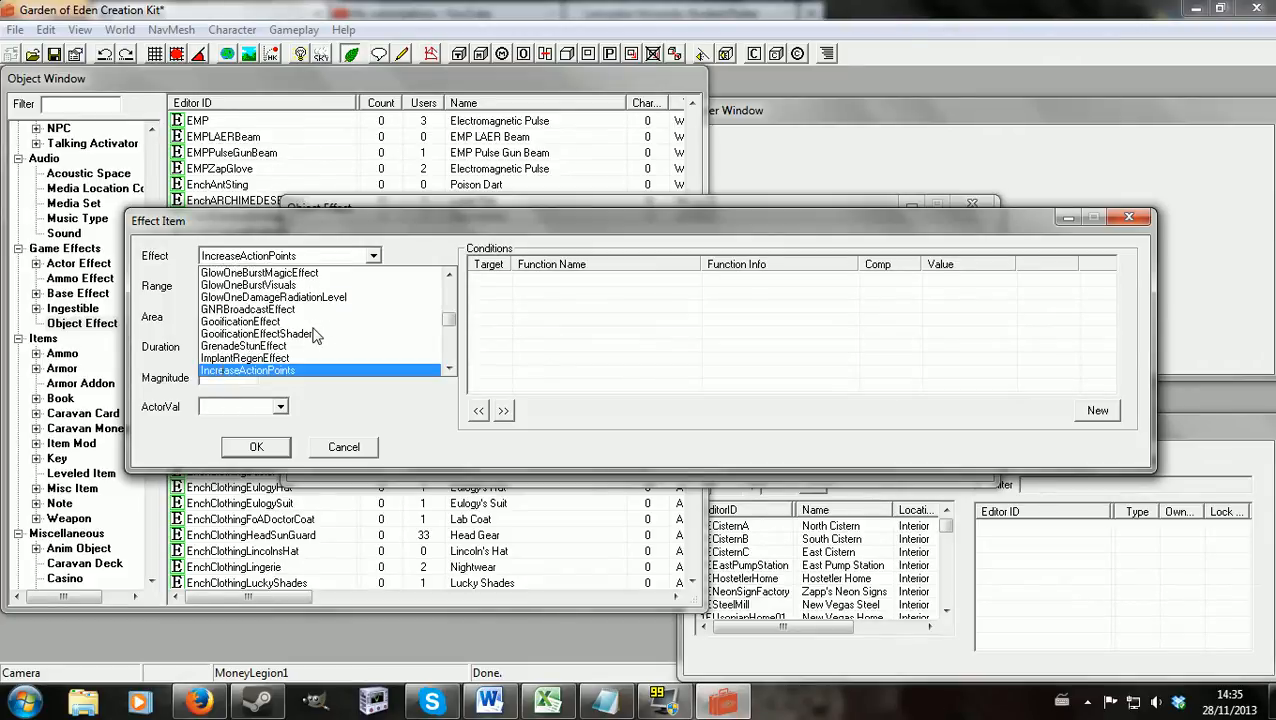
{"action": "scroll", "coordinate": [313, 335], "scroll_direction": "down", "scroll_amount": 1}
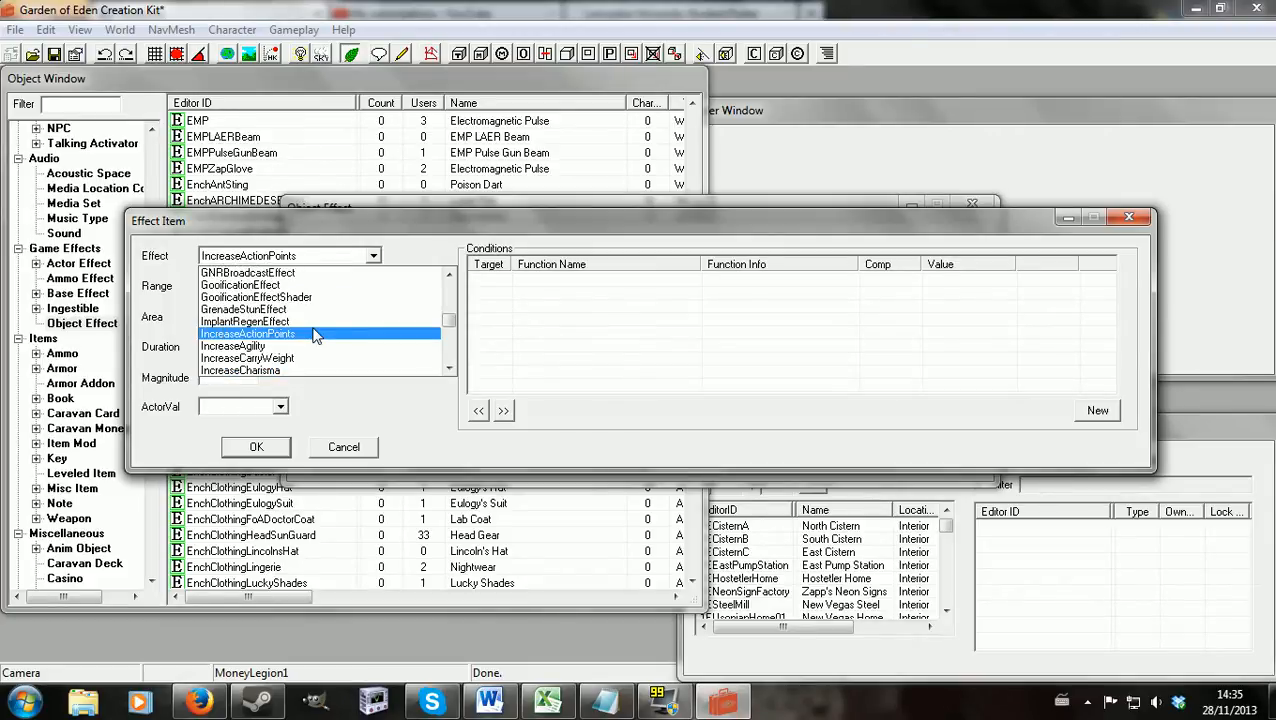
{"action": "scroll", "coordinate": [314, 335], "scroll_direction": "down", "scroll_amount": 2}
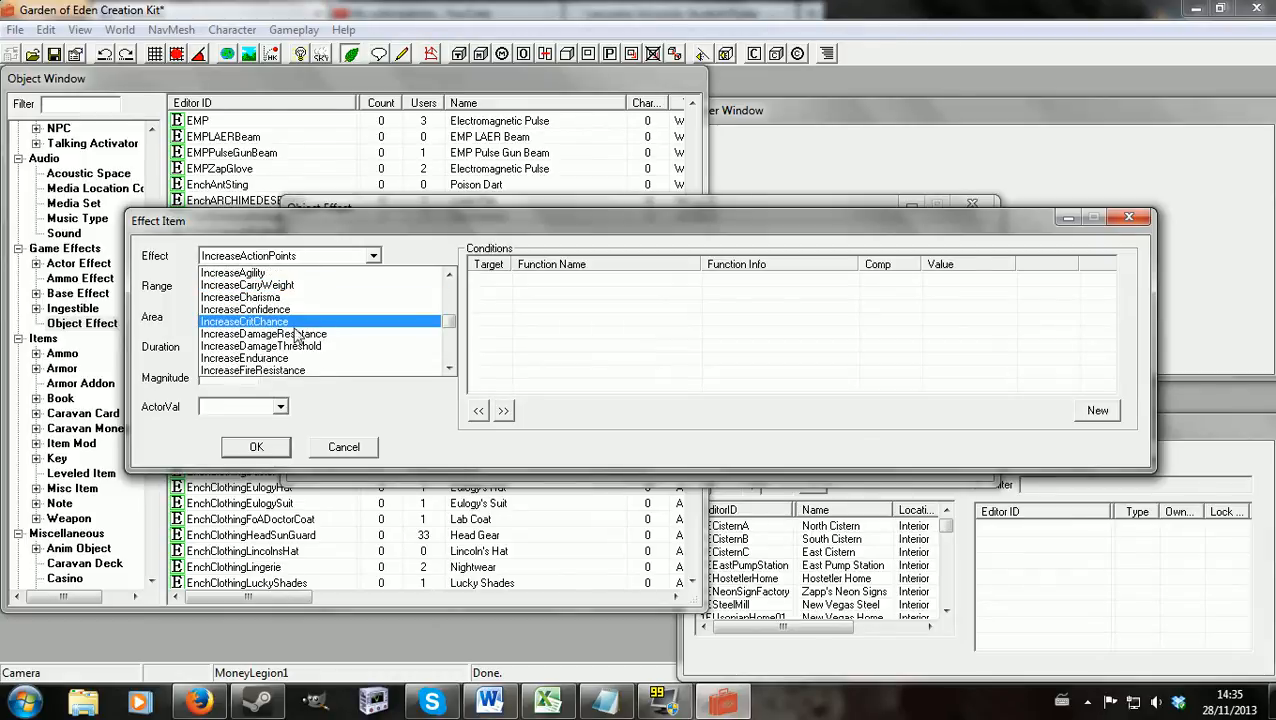
{"action": "scroll", "coordinate": [297, 336], "scroll_direction": "down", "scroll_amount": 3}
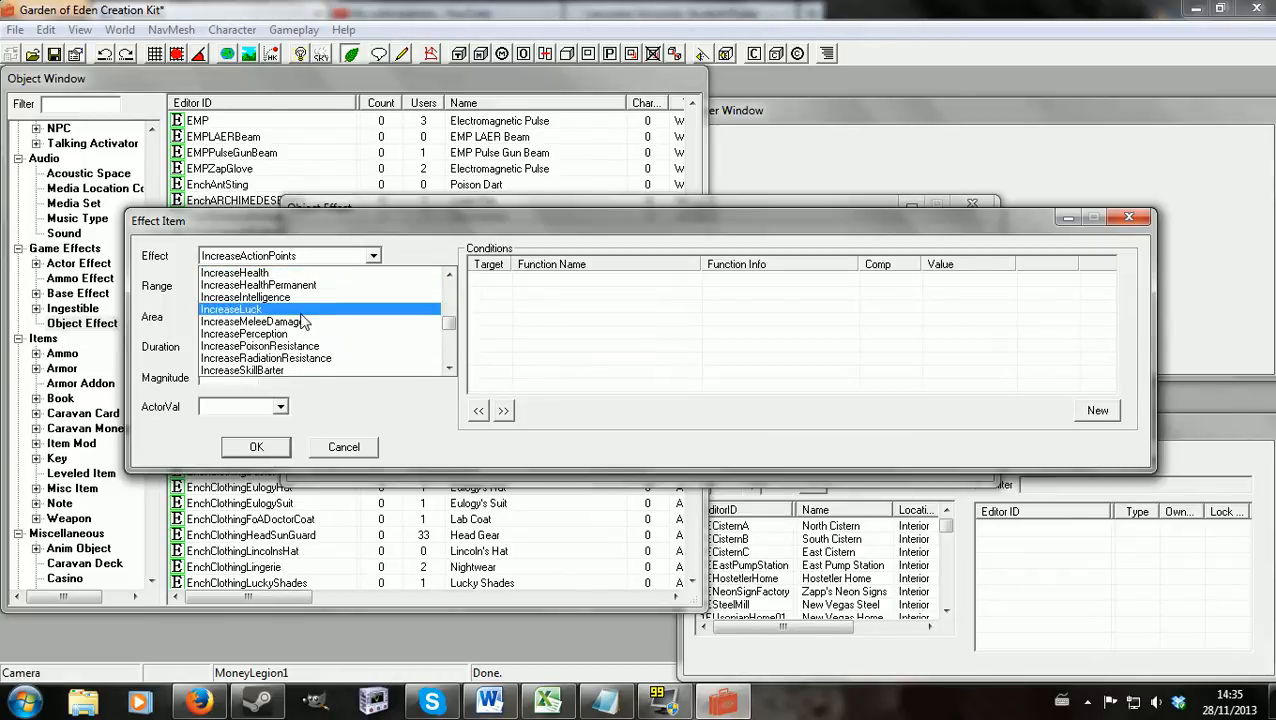
{"action": "scroll", "coordinate": [303, 320], "scroll_direction": "down", "scroll_amount": 6}
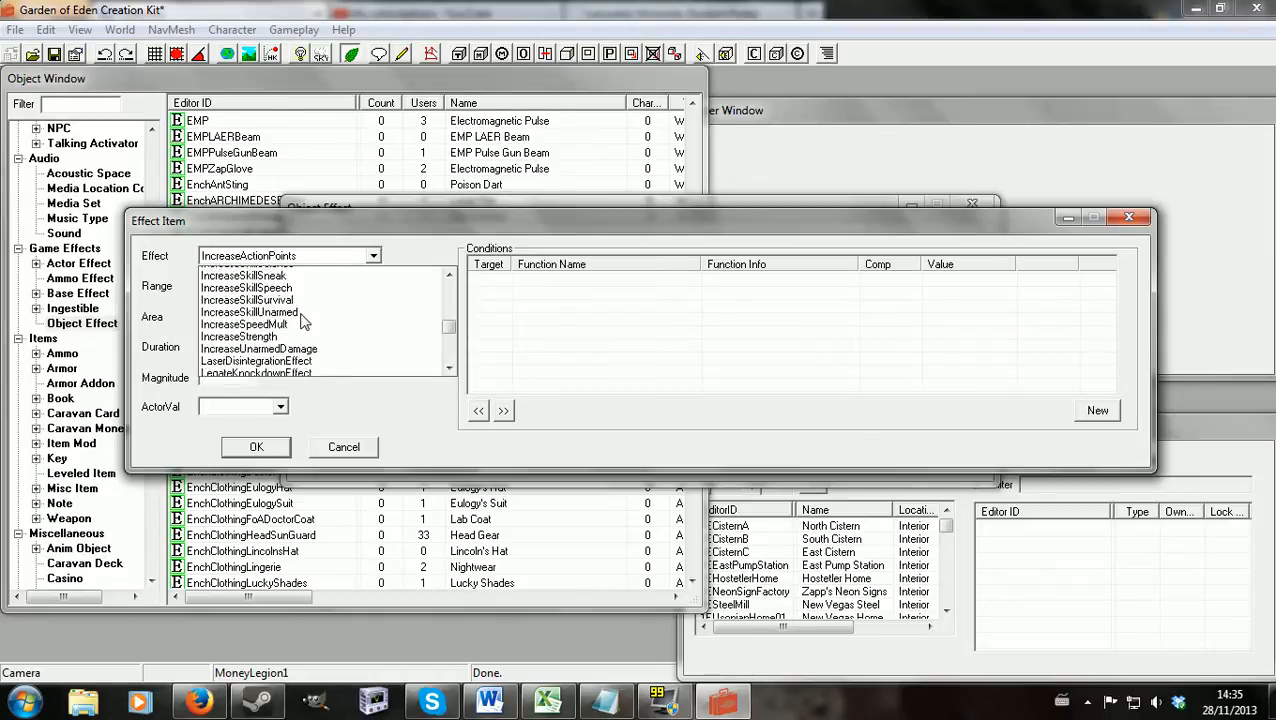
{"action": "scroll", "coordinate": [303, 320], "scroll_direction": "down", "scroll_amount": 1}
{"action": "scroll", "coordinate": [303, 320], "scroll_direction": "up", "scroll_amount": 5}
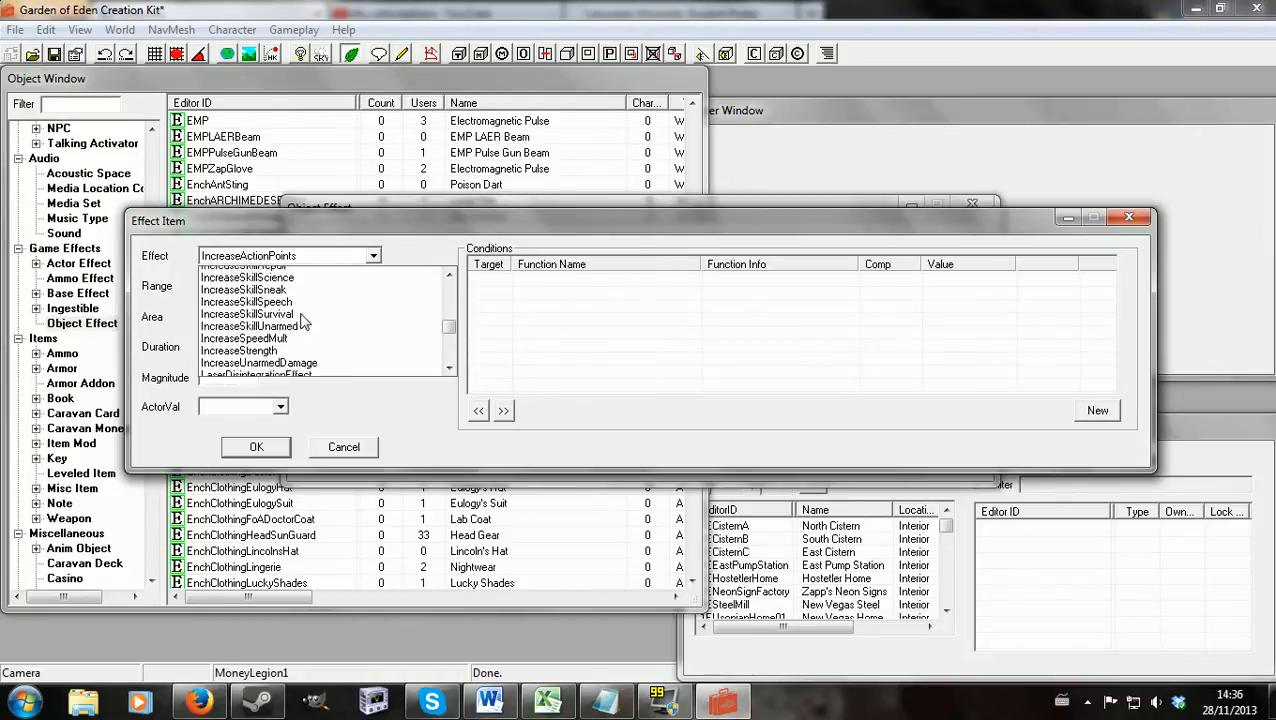
{"action": "scroll", "coordinate": [303, 320], "scroll_direction": "up", "scroll_amount": 3}
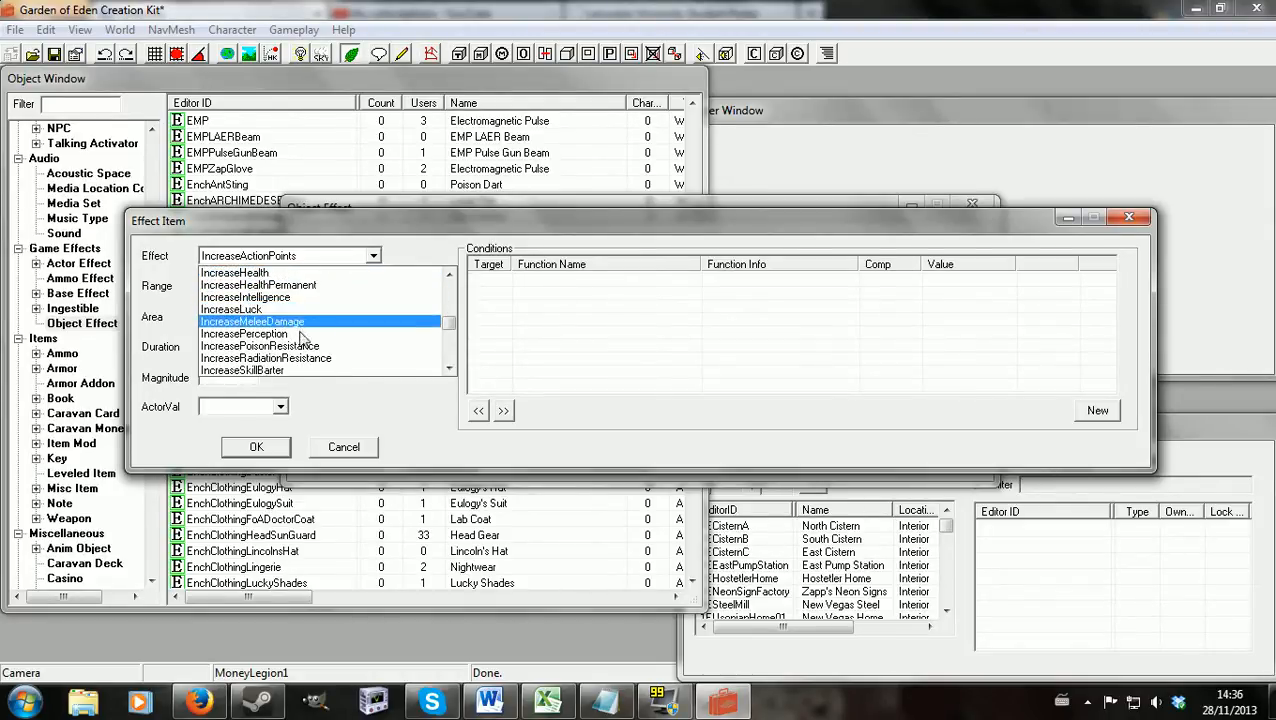
{"action": "left_click", "coordinate": [291, 335]}
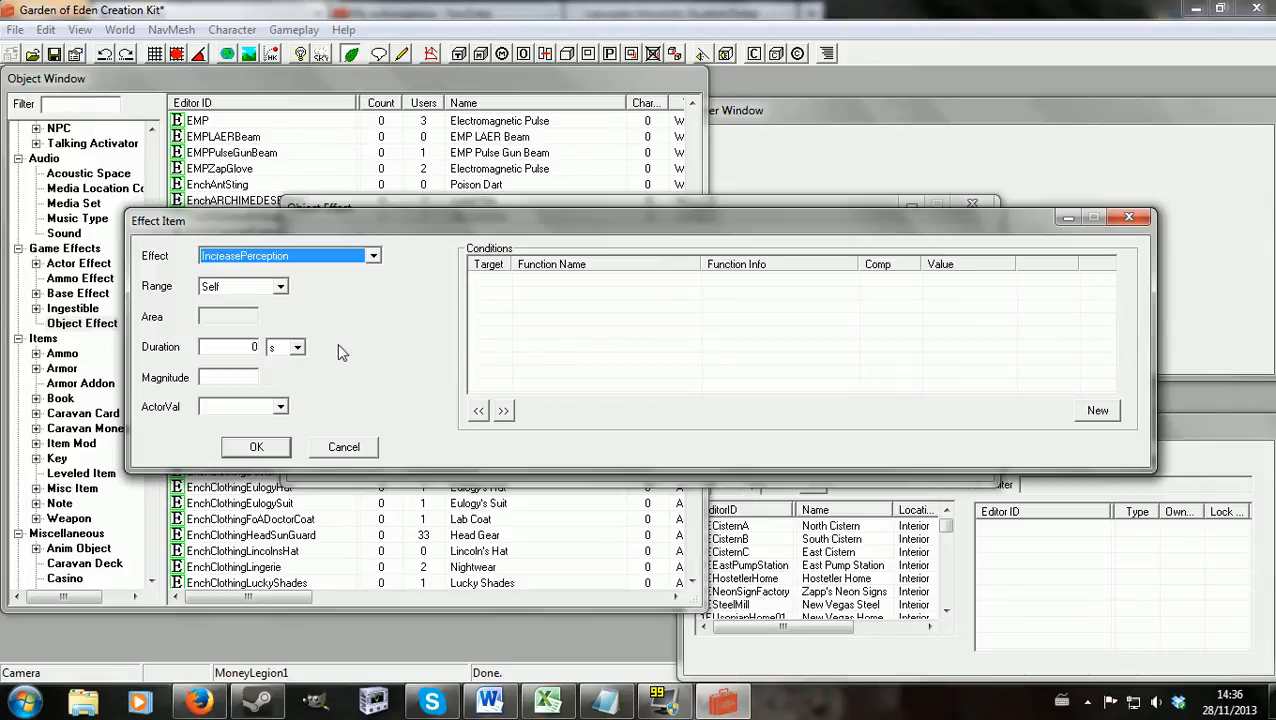
{"action": "left_click", "coordinate": [575, 324]}
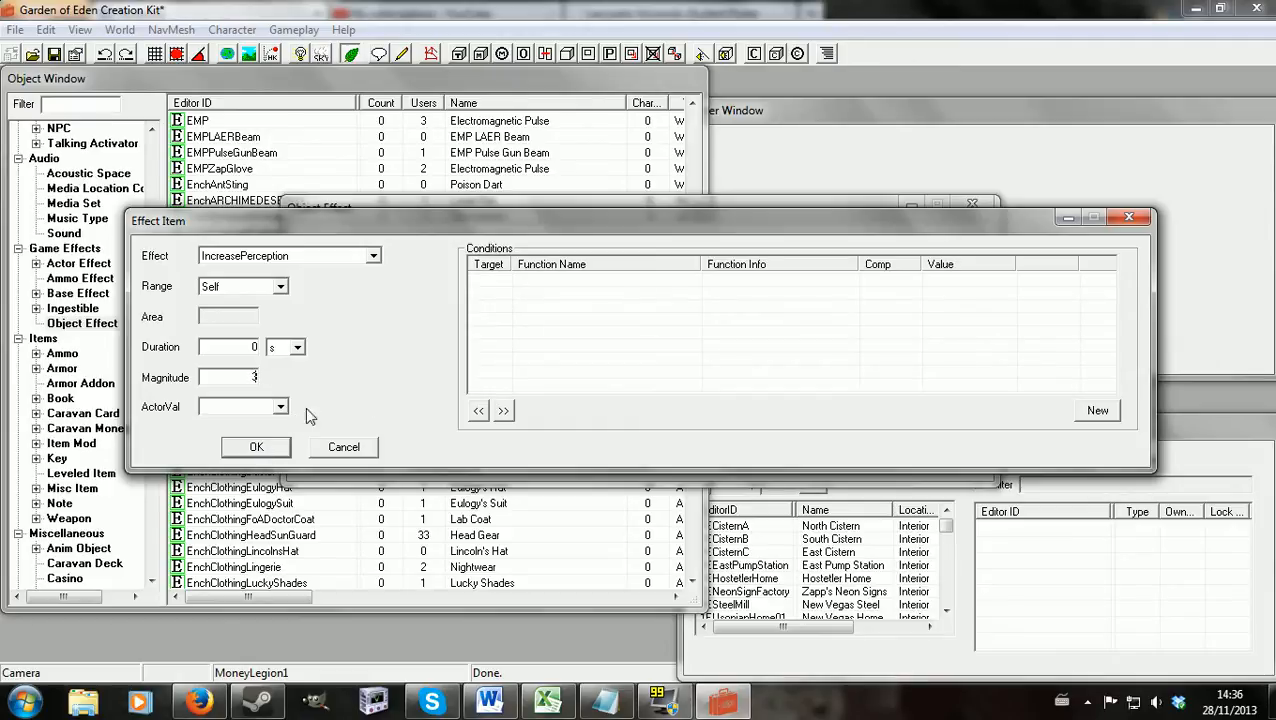
Step: Confirm the Perception effect item and add a second effect item using IncreaseEndurance with range Self
{"action": "left_click", "coordinate": [256, 447]}
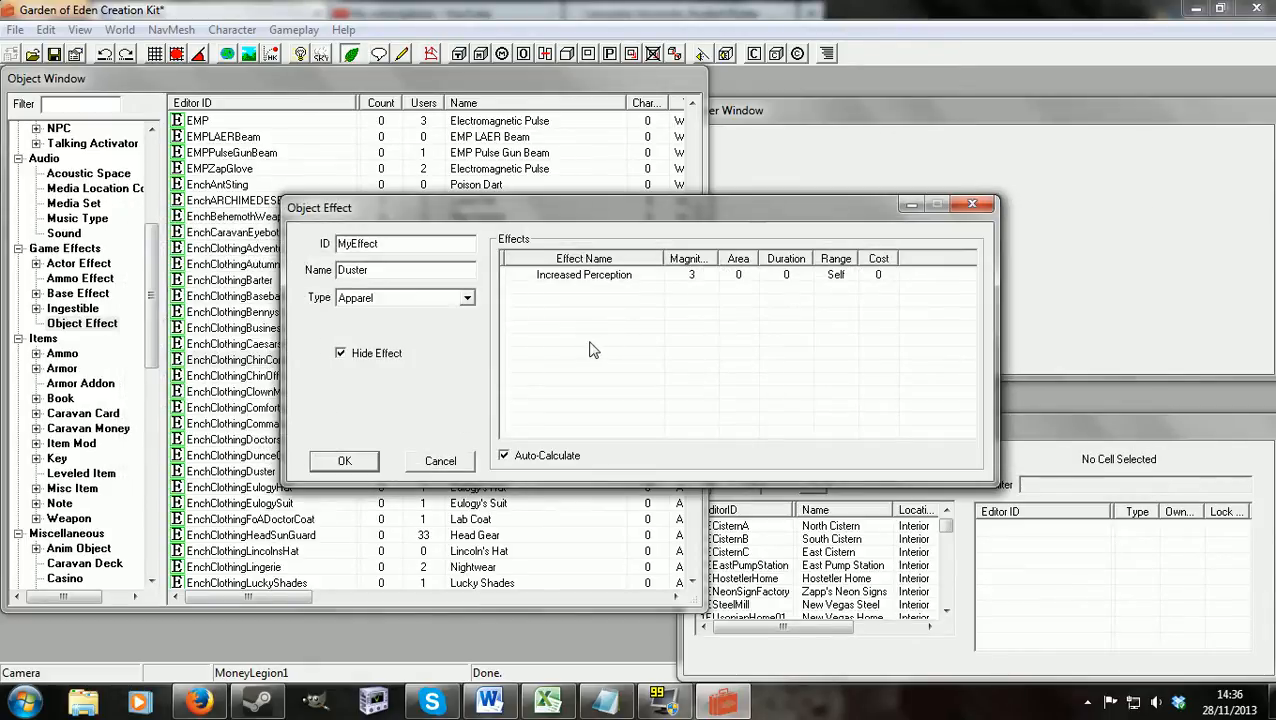
{"action": "right_click", "coordinate": [566, 344]}
{"action": "left_click", "coordinate": [598, 348]}
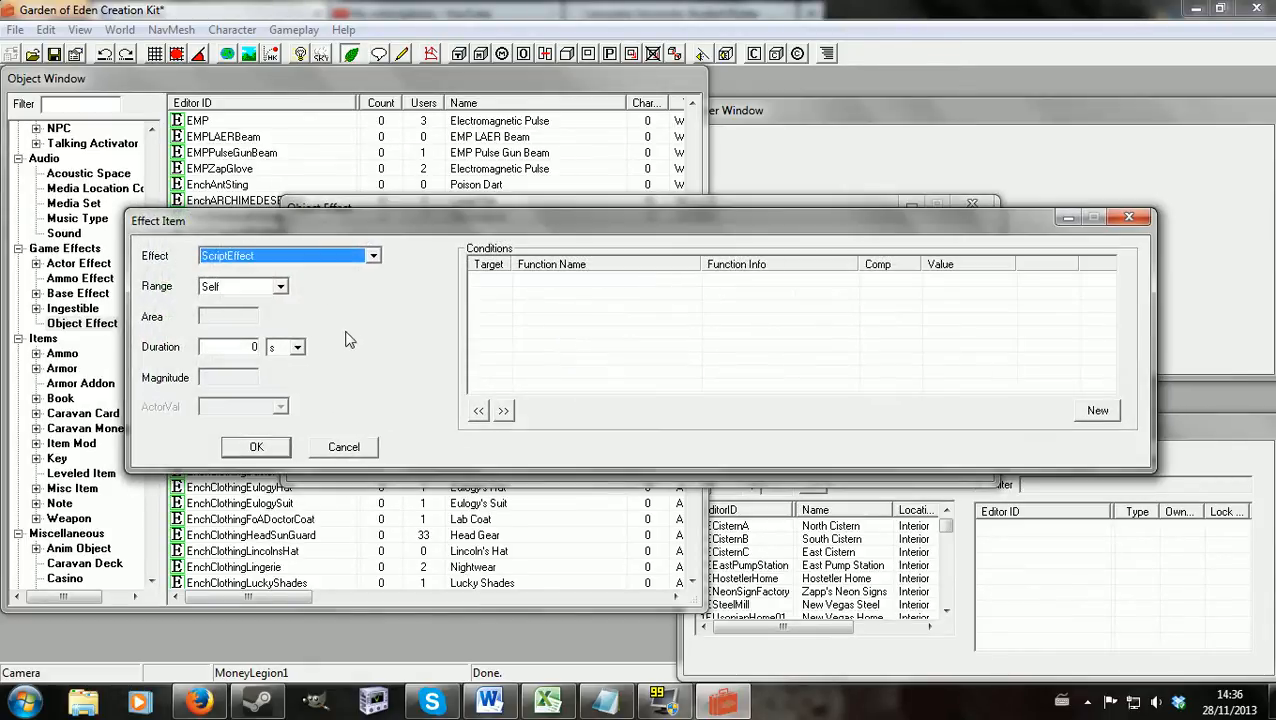
{"action": "key", "text": "i"}
{"action": "key", "text": "i"}
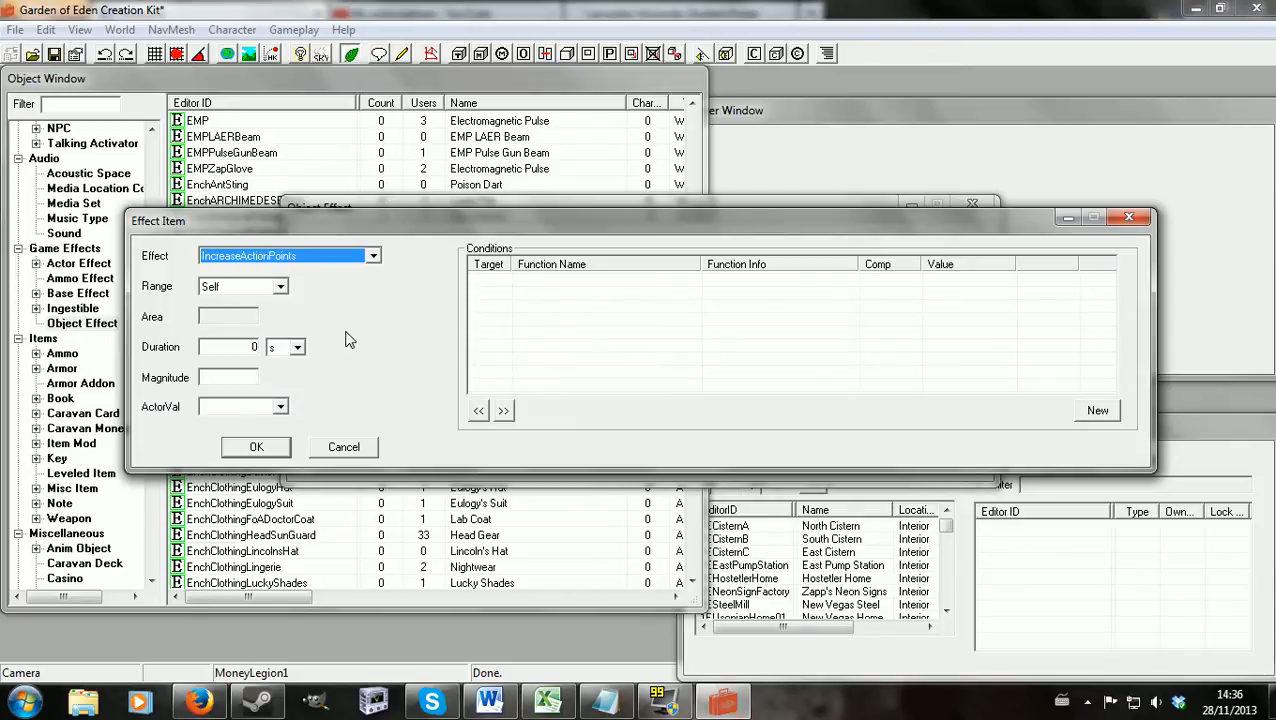
{"action": "key", "text": "i"}
{"action": "key", "text": "i"}
{"action": "key", "text": "i"}
{"action": "key", "text": "i"}
{"action": "key", "text": "i"}
{"action": "key", "text": "Down"}
{"action": "key", "text": "Up"}
{"action": "key", "text": "Up"}
{"action": "key", "text": "Down"}
{"action": "key", "text": "Down"}
{"action": "key", "text": "Down"}
{"action": "key", "text": "Down"}
{"action": "key", "text": "Down"}
{"action": "key", "text": "Up"}
Step: Set the IncreaseEndurance magnitude to 1 and save both the effect item and the MyEffect object effect
{"action": "left_click", "coordinate": [250, 377]}
{"action": "type", "text": "1"}
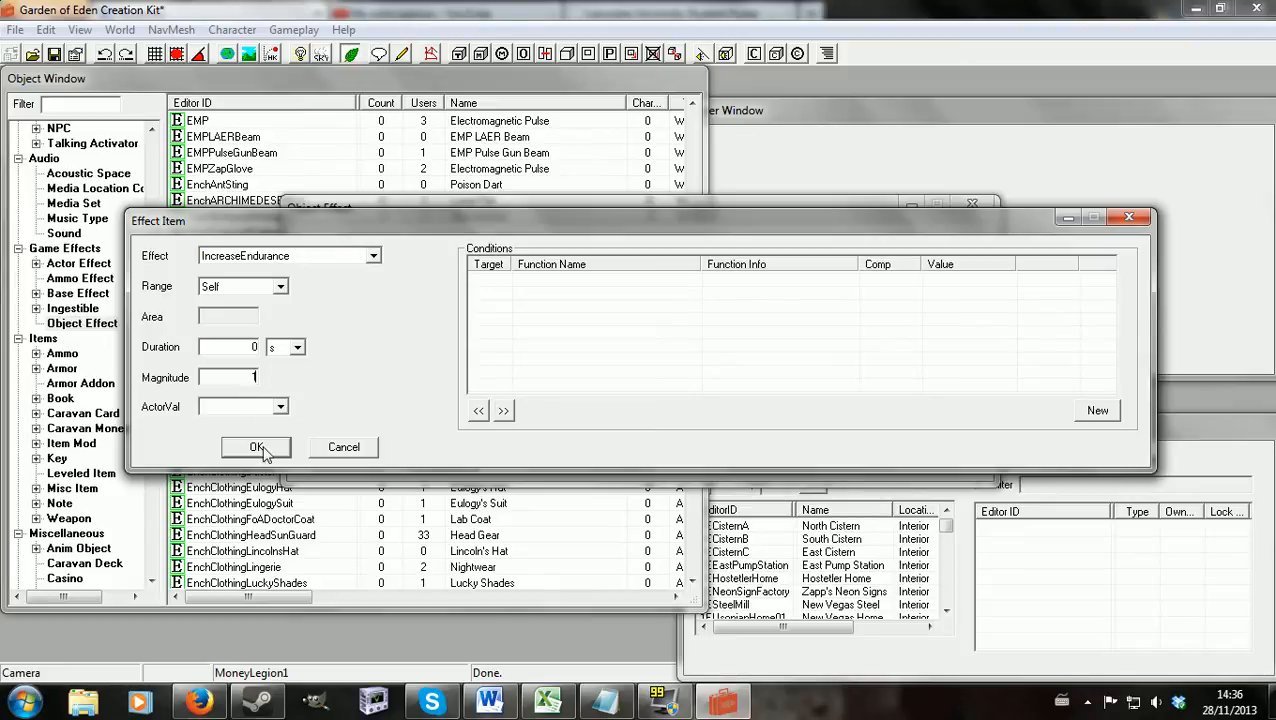
{"action": "left_click", "coordinate": [254, 446]}
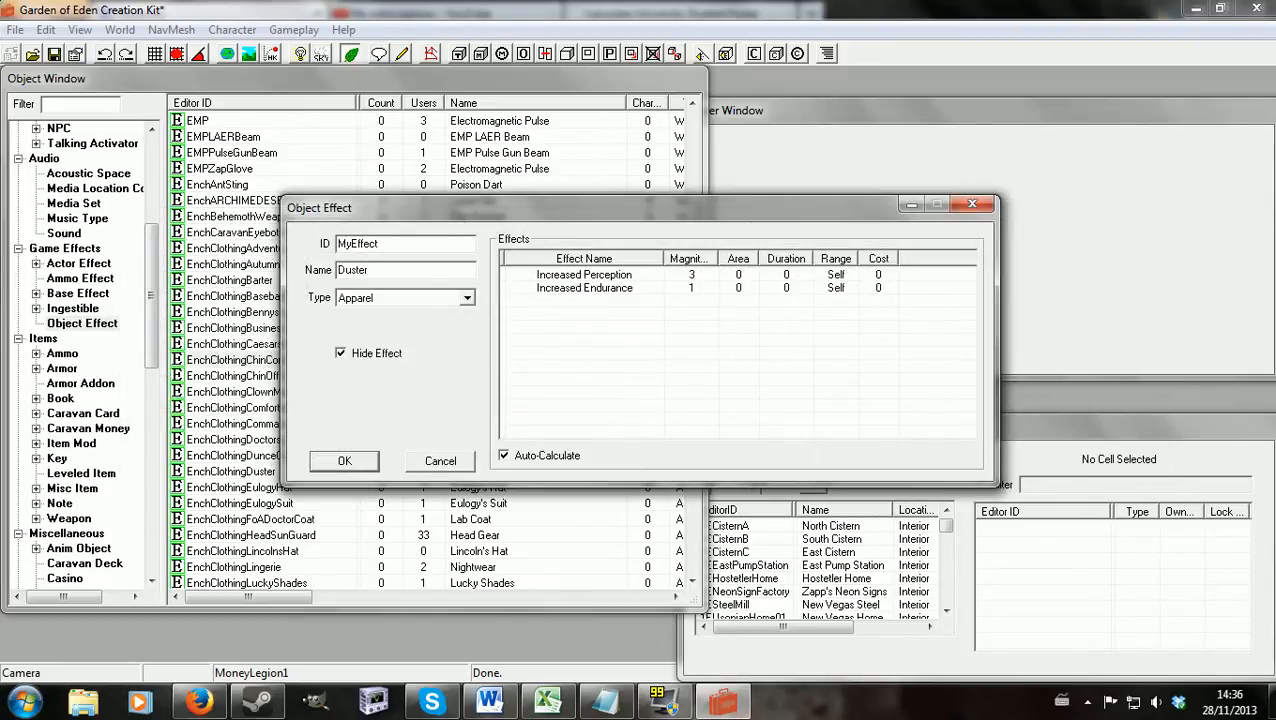
{"action": "left_click", "coordinate": [346, 464]}
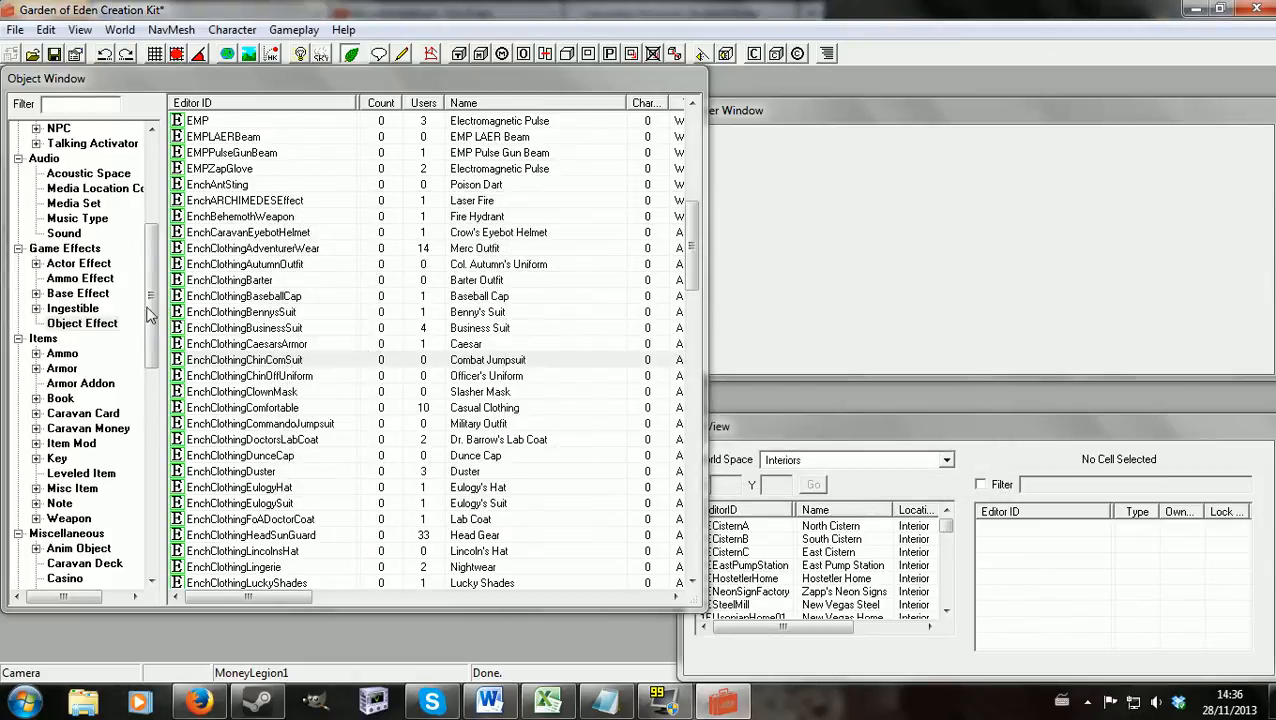
Step: Search the Armor list for duster, hunter and bounty, and inspect the BountyHunterDuster record without changing it
{"action": "left_click", "coordinate": [62, 368]}
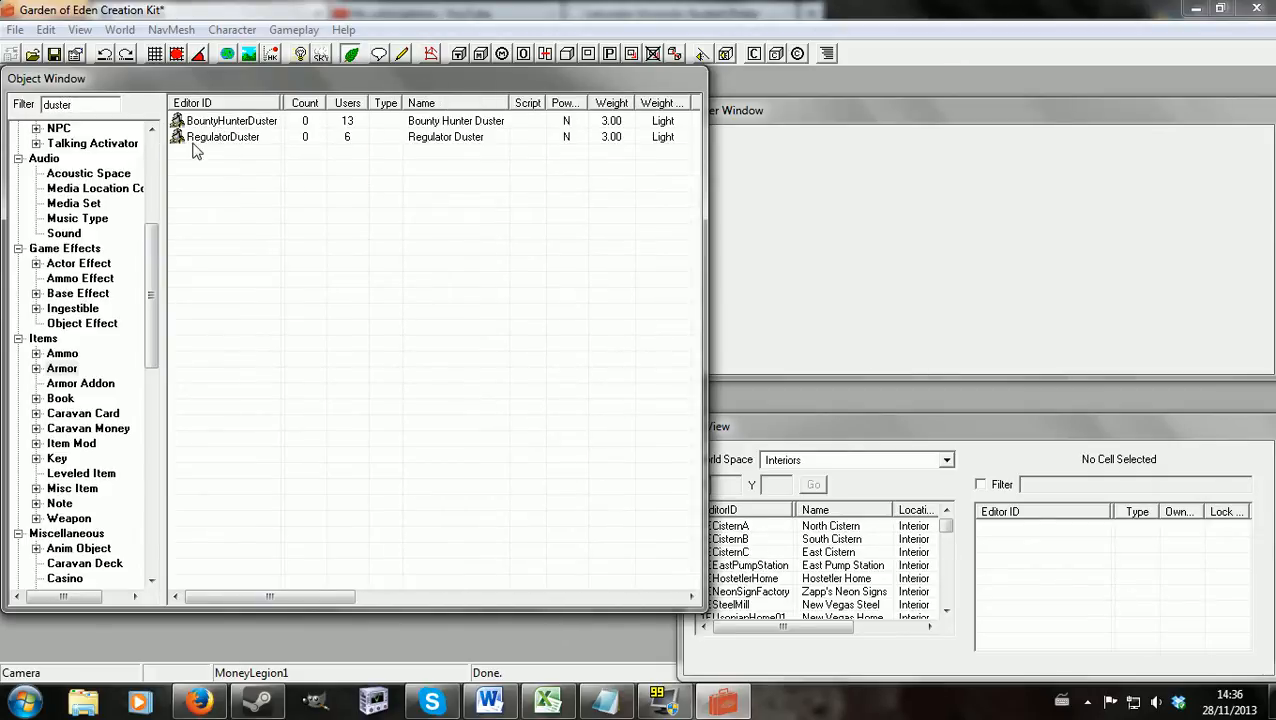
{"action": "double_click", "coordinate": [71, 104]}
{"action": "type", "text": "hun"}
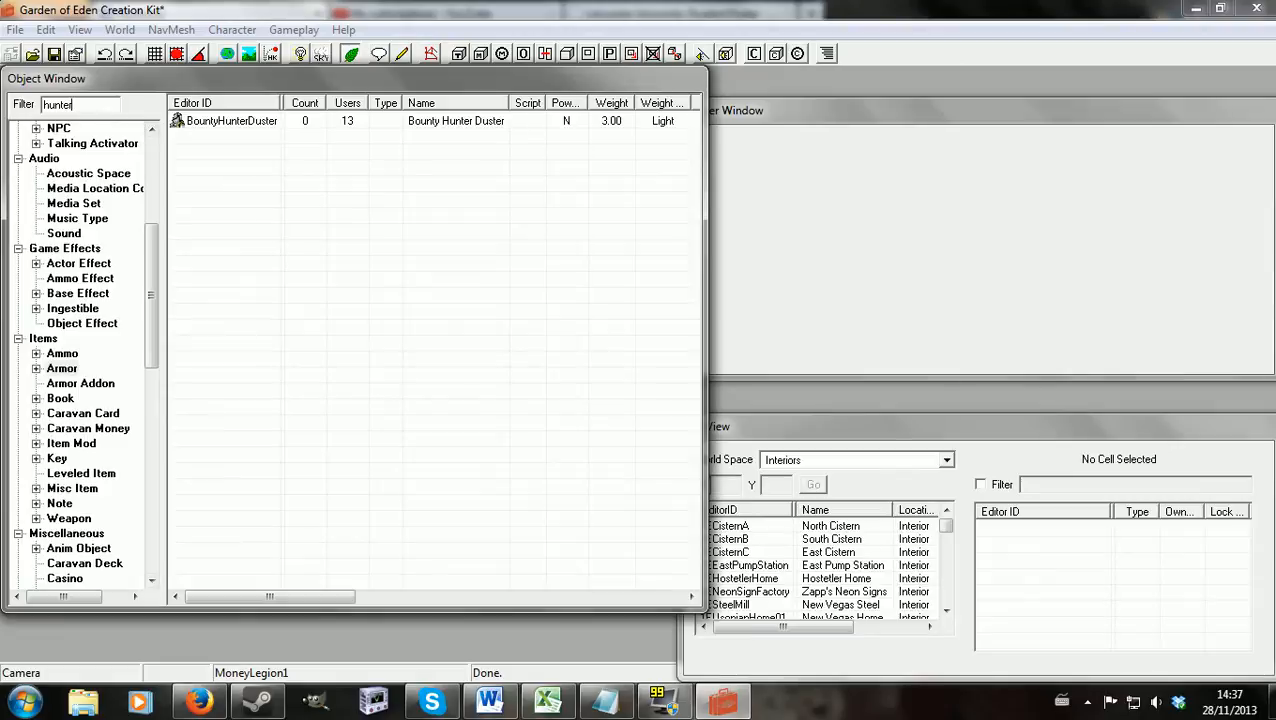
{"action": "left_click_drag", "start_coordinate": [76, 105], "coordinate": [8, 108]}
{"action": "type", "text": "bounty"}
{"action": "left_click", "coordinate": [234, 122]}
{"action": "double_click", "coordinate": [234, 122]}
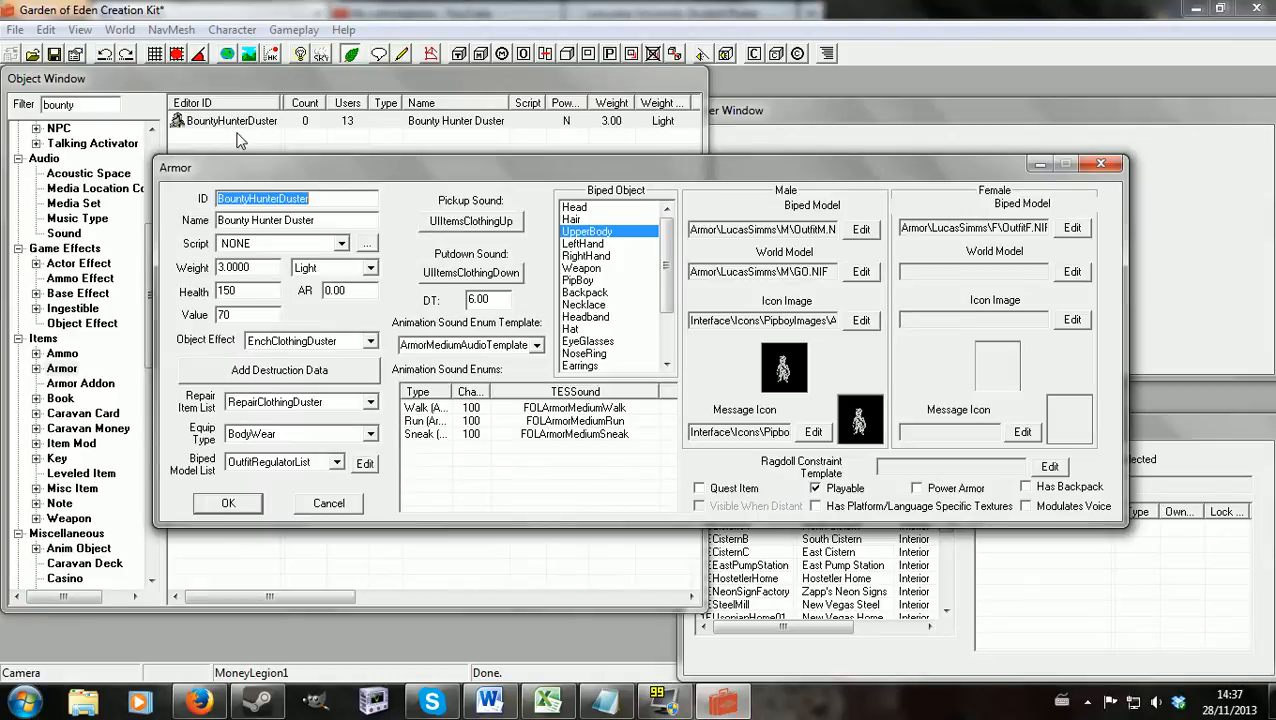
{"action": "left_click", "coordinate": [330, 504]}
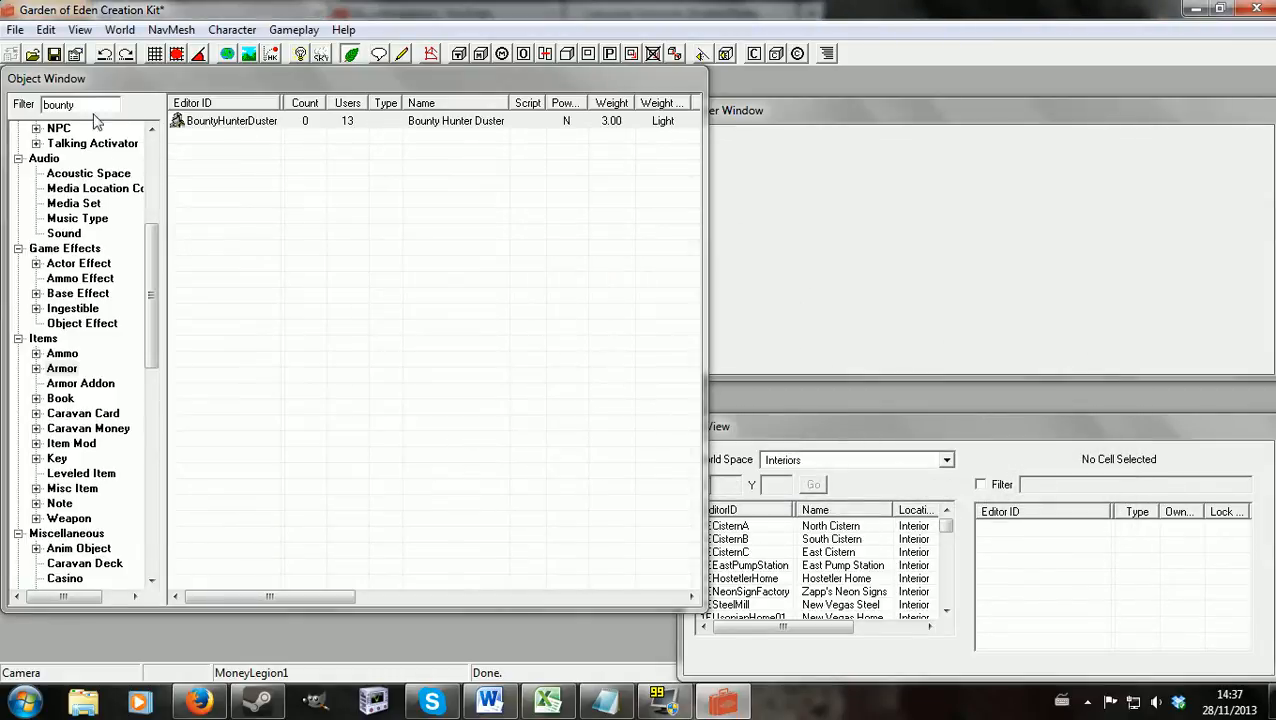
Step: Filter the Armor list by my and open the myclothes armor record
{"action": "type", "text": "duster"}
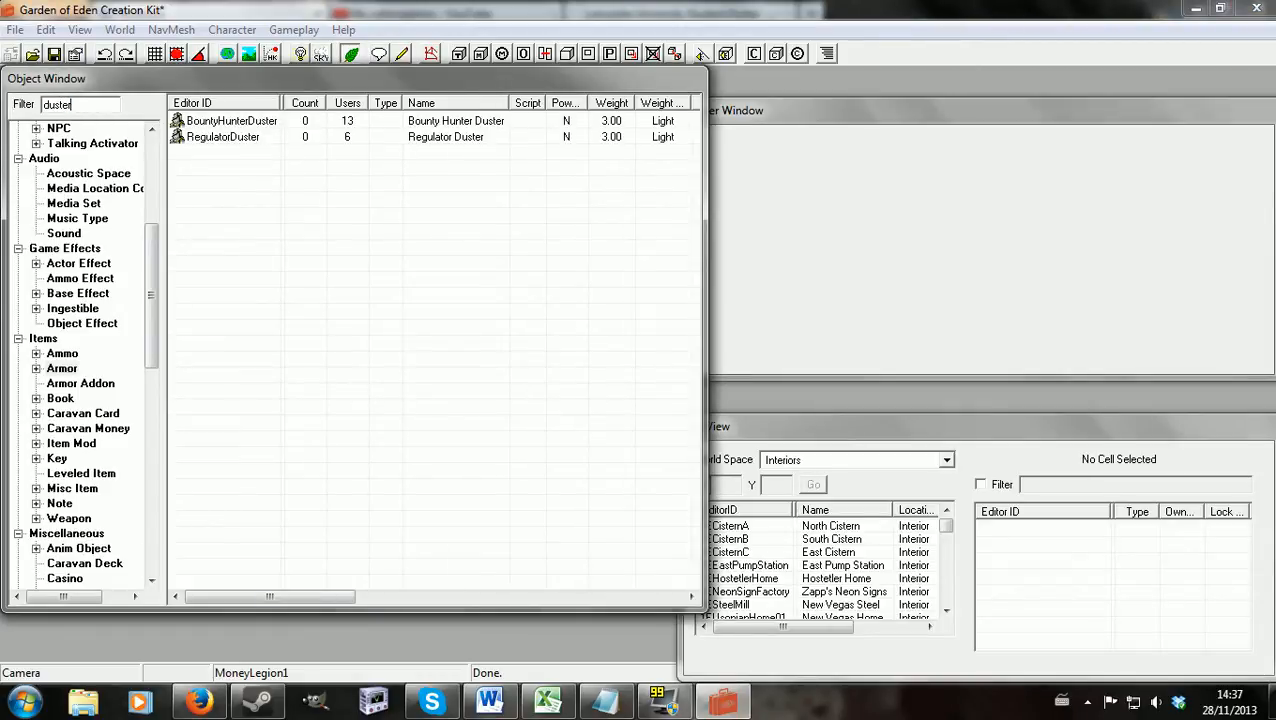
{"action": "left_click_drag", "start_coordinate": [74, 105], "coordinate": [6, 109]}
{"action": "type", "text": "my"}
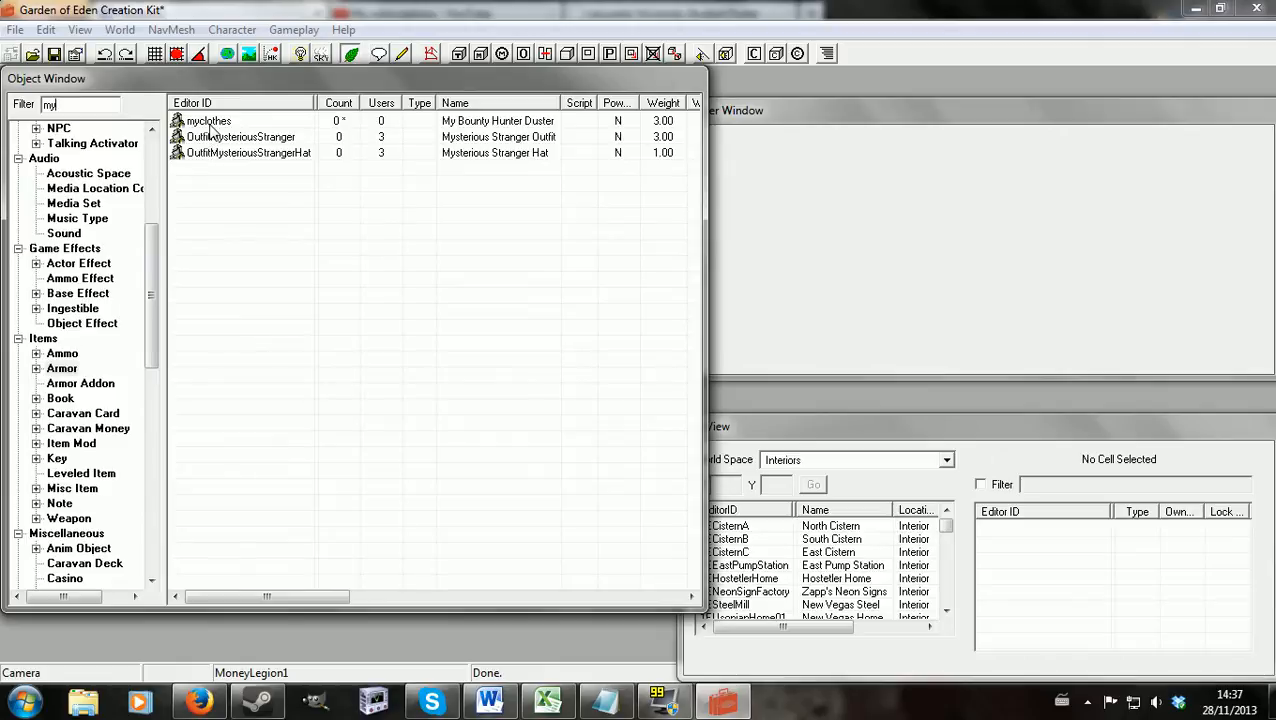
{"action": "double_click", "coordinate": [210, 121]}
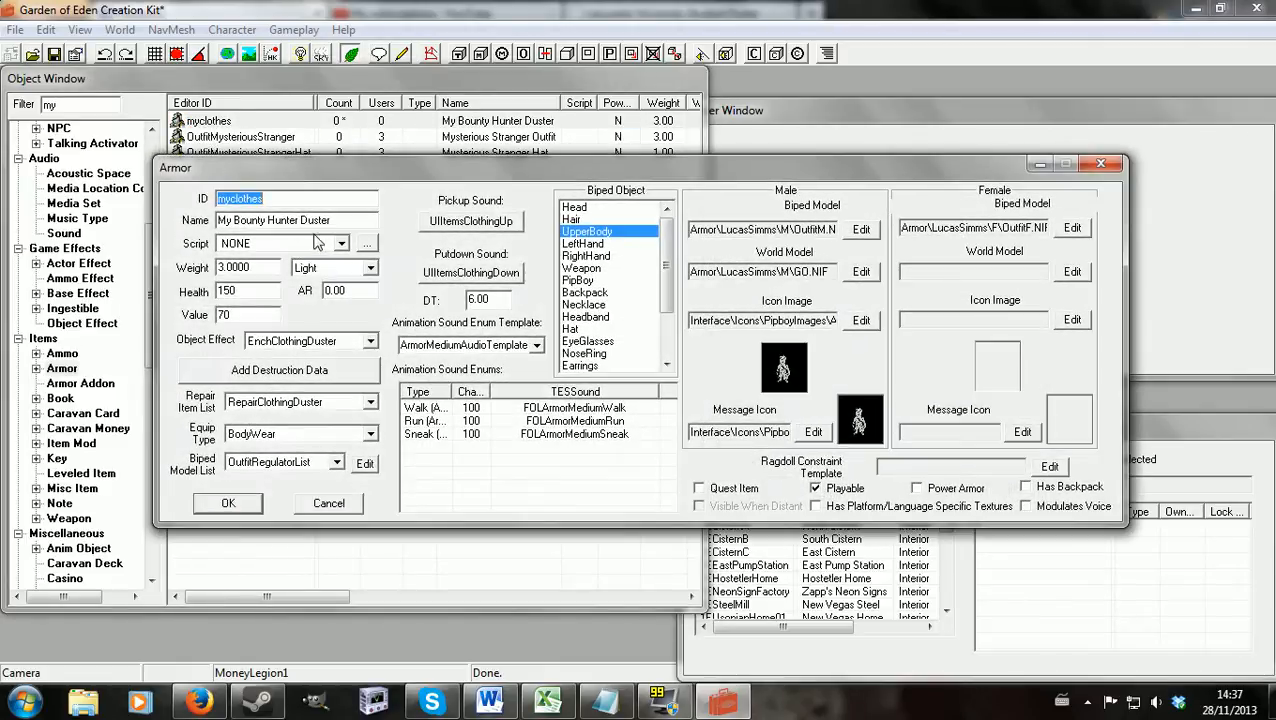
Step: Assign MyEffect as the object effect of the myclothes armor, save it, and reopen the record to check the assignment
{"action": "left_click", "coordinate": [336, 222]}
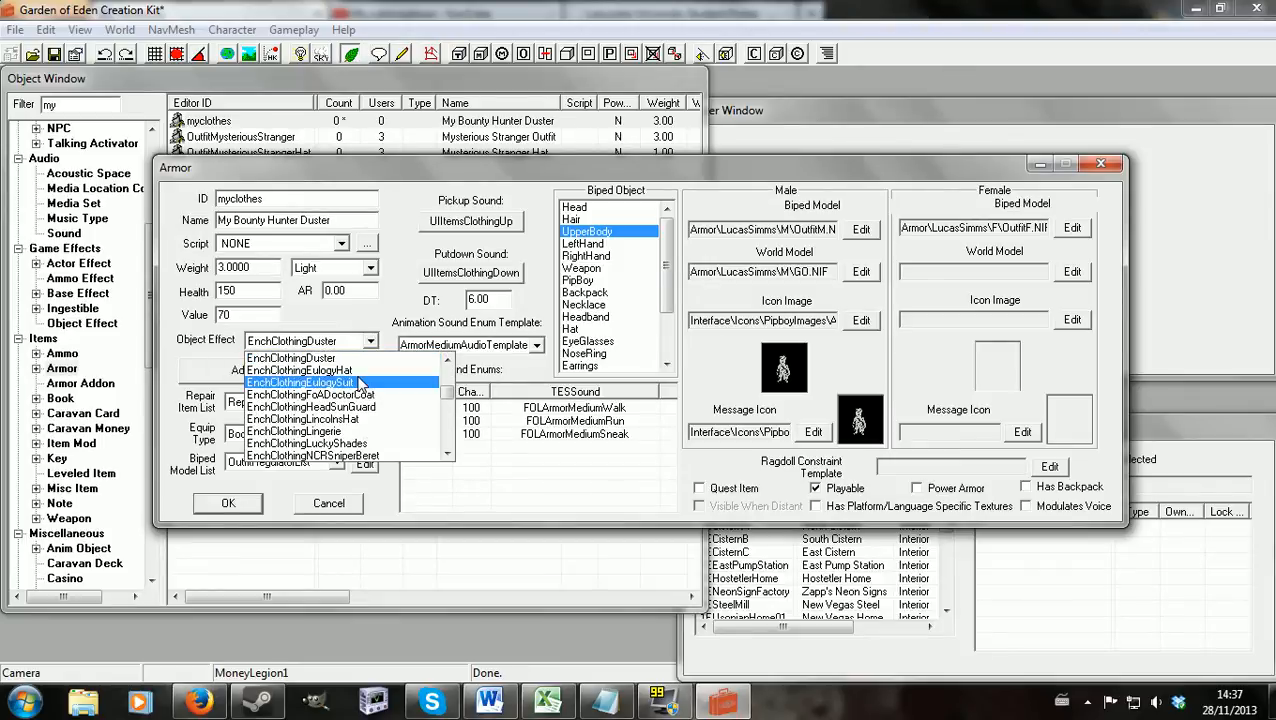
{"action": "type", "text": "my"}
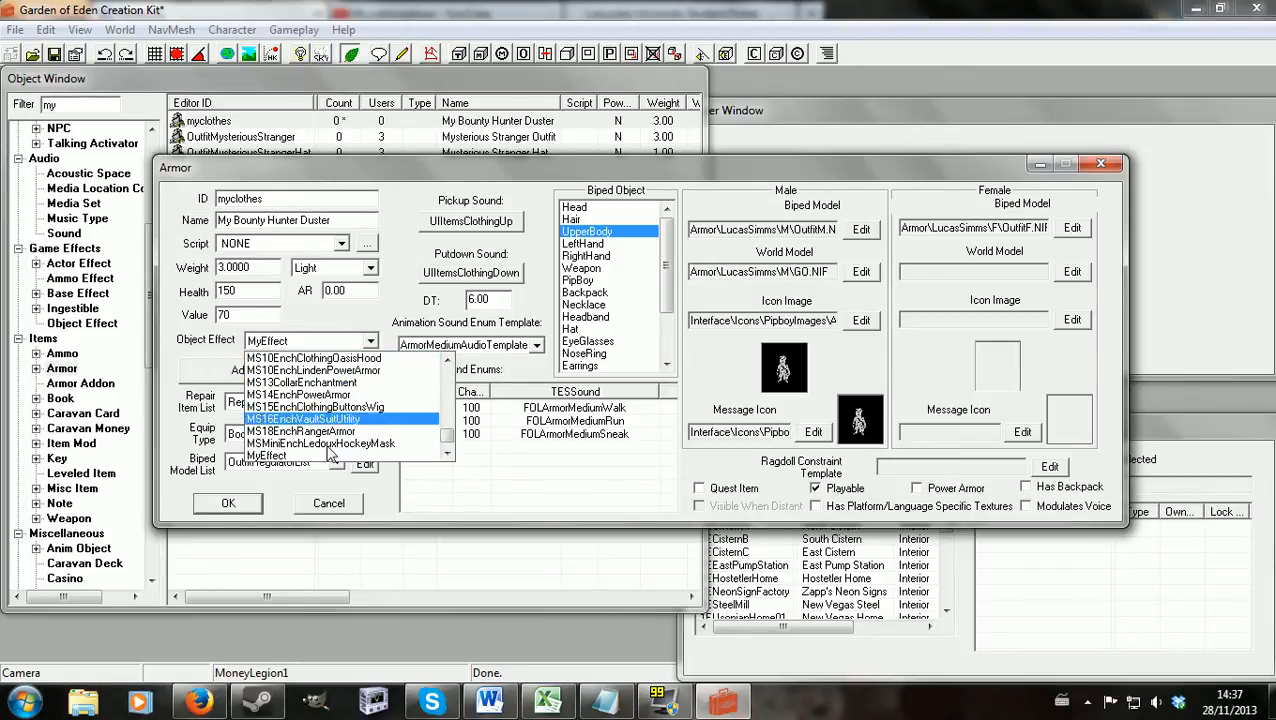
{"action": "left_click", "coordinate": [285, 456]}
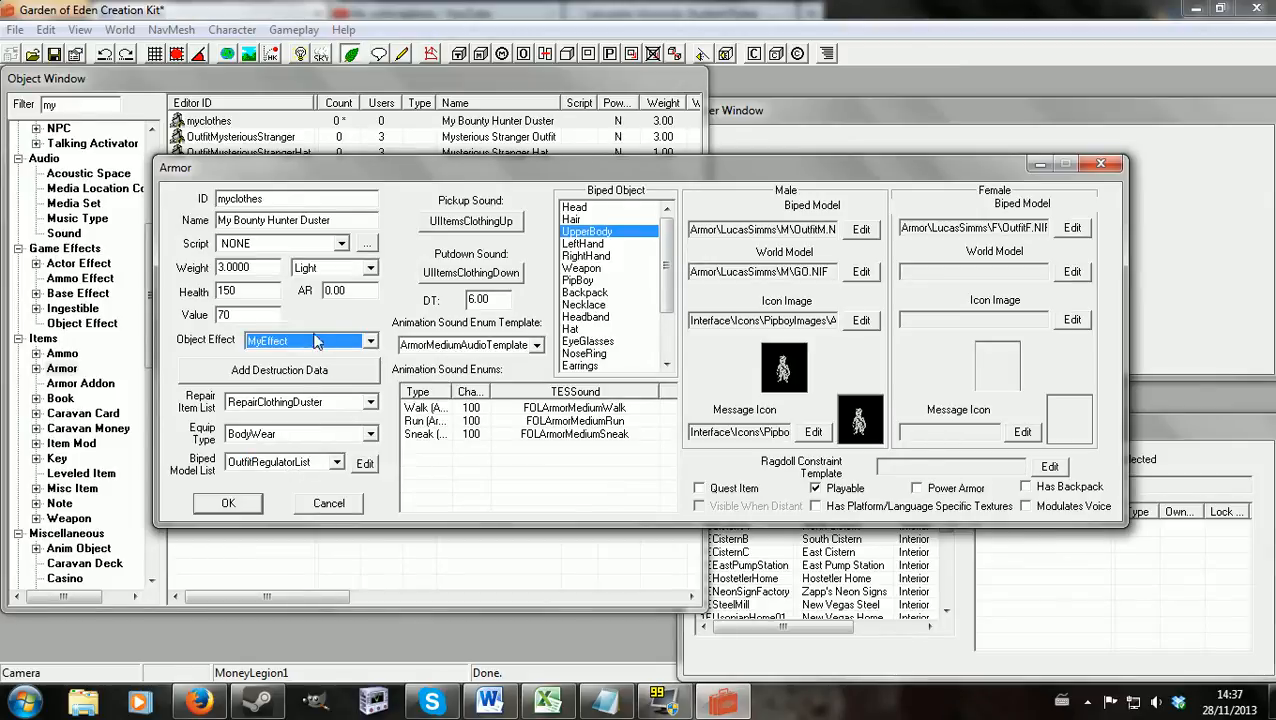
{"action": "left_click", "coordinate": [230, 500]}
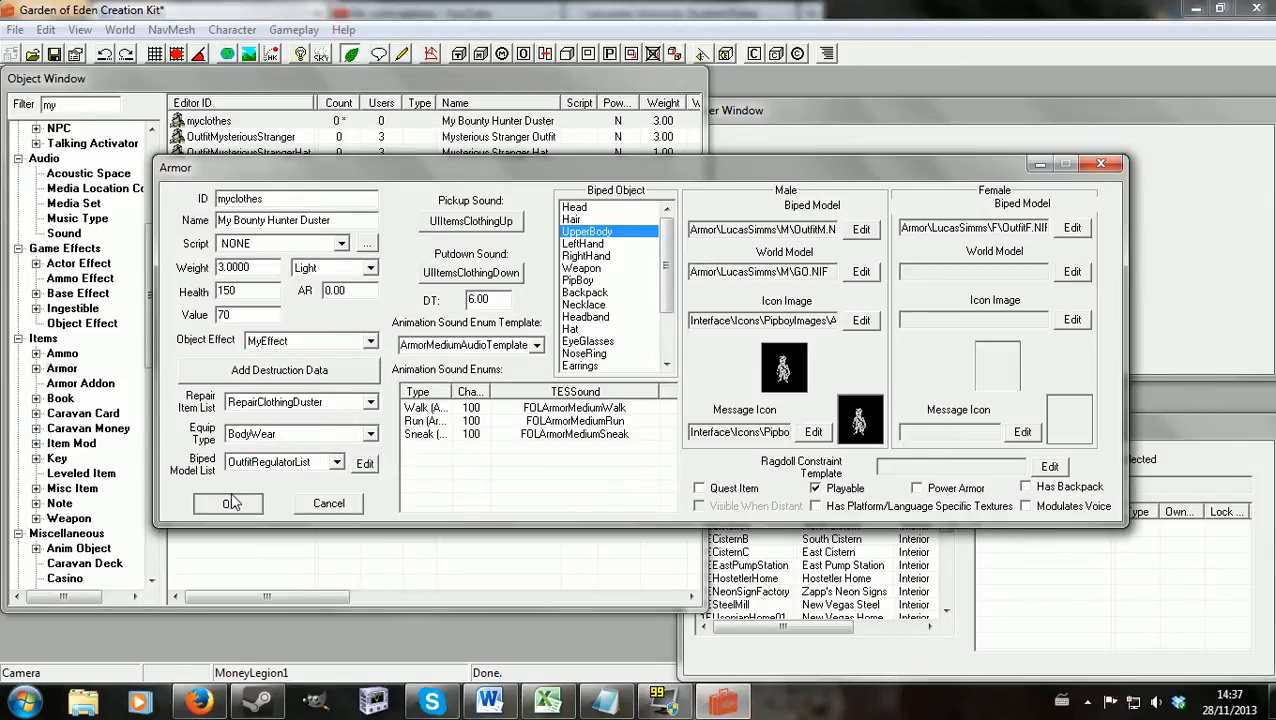
{"action": "double_click", "coordinate": [240, 120]}
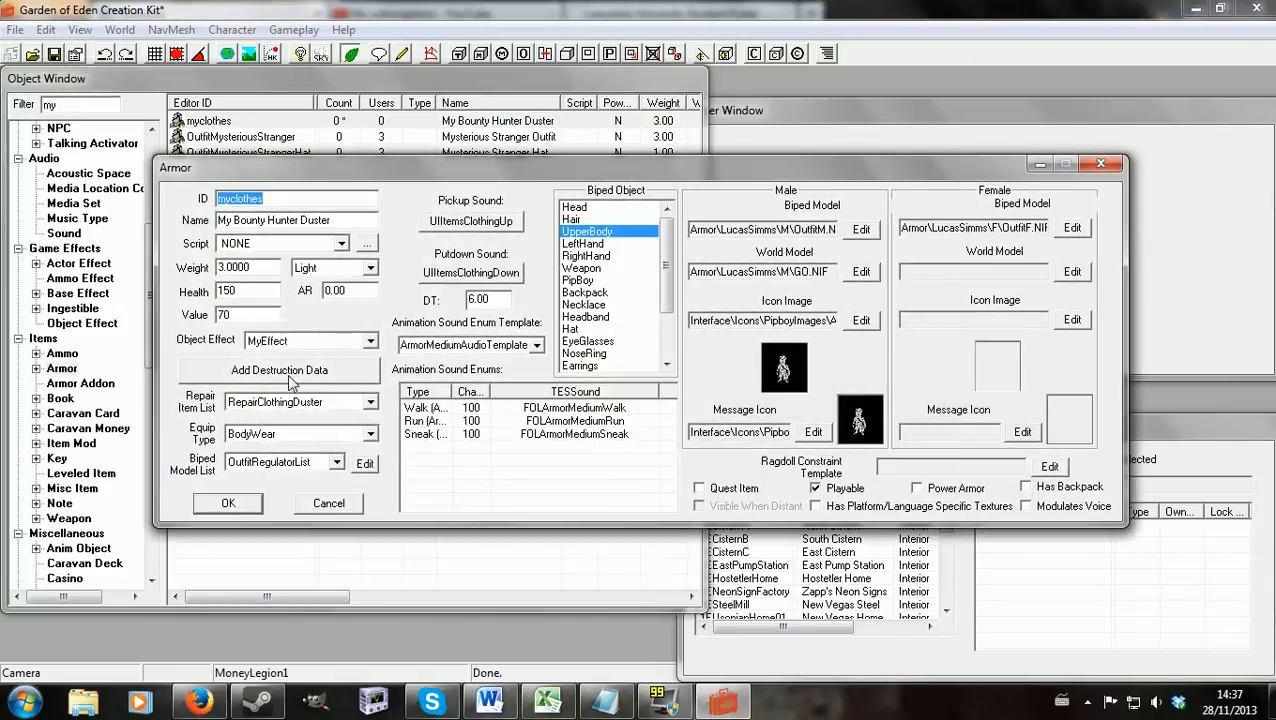
{"action": "left_click", "coordinate": [230, 503]}
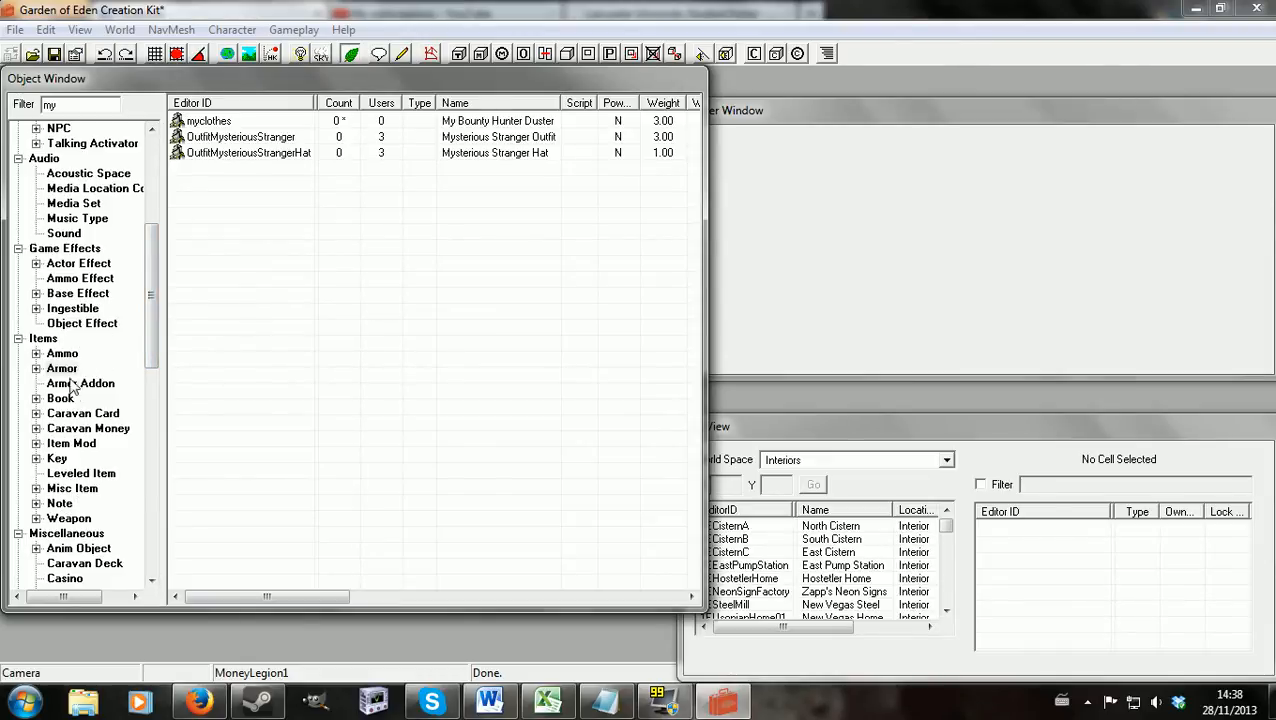
Step: Reopen the MyEffect object effect and examine a blank effect item and the Increased Perception item without changing anything
{"action": "left_click", "coordinate": [80, 325]}
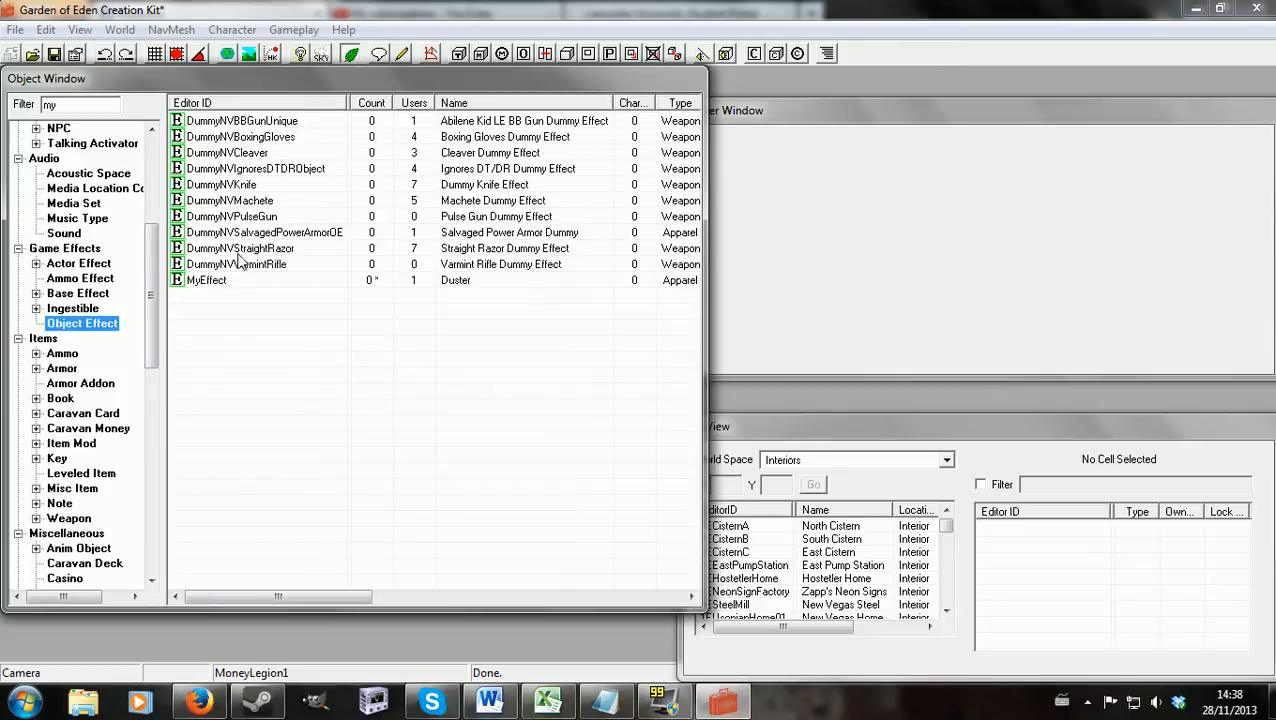
{"action": "double_click", "coordinate": [210, 280]}
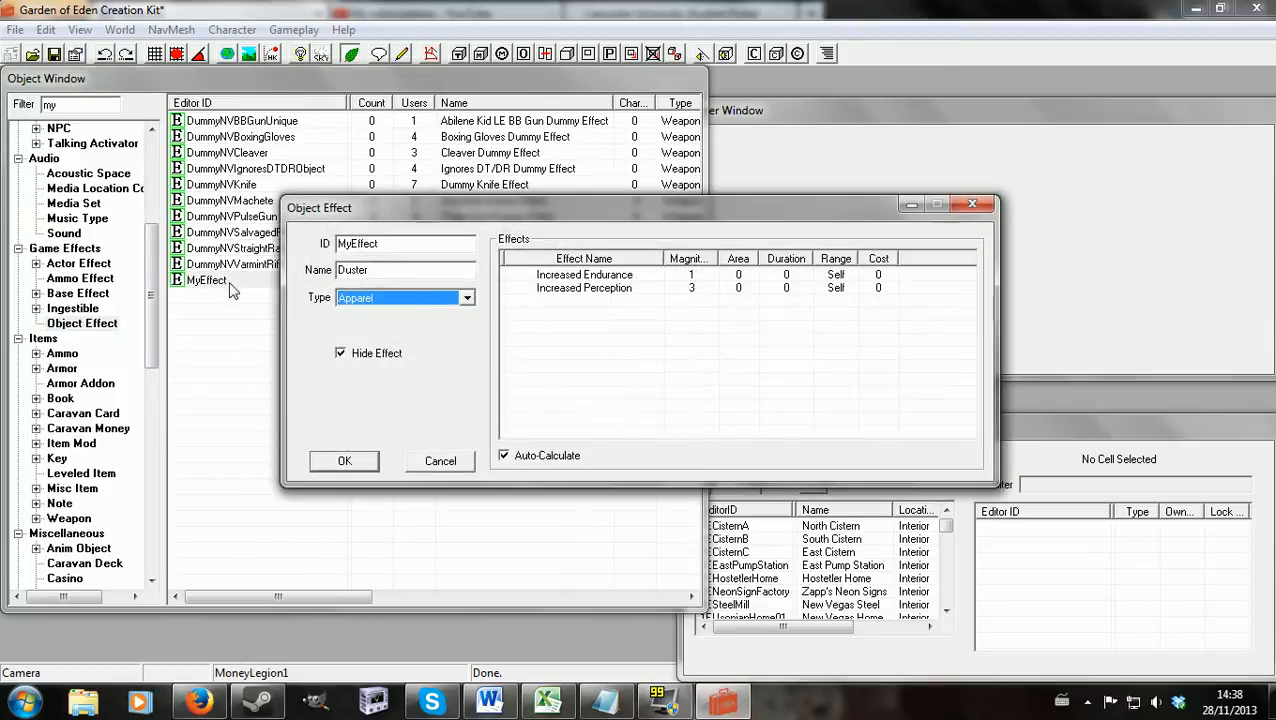
{"action": "right_click", "coordinate": [590, 335]}
{"action": "left_click", "coordinate": [612, 345]}
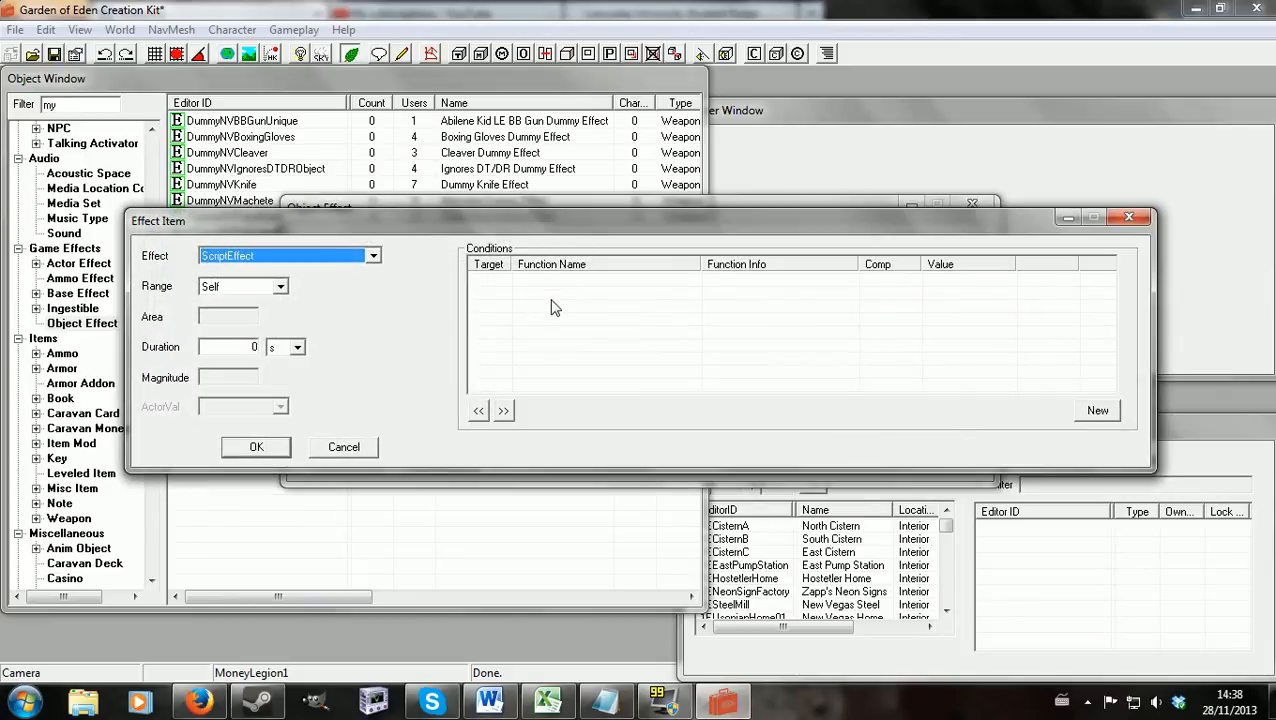
{"action": "left_click", "coordinate": [344, 447]}
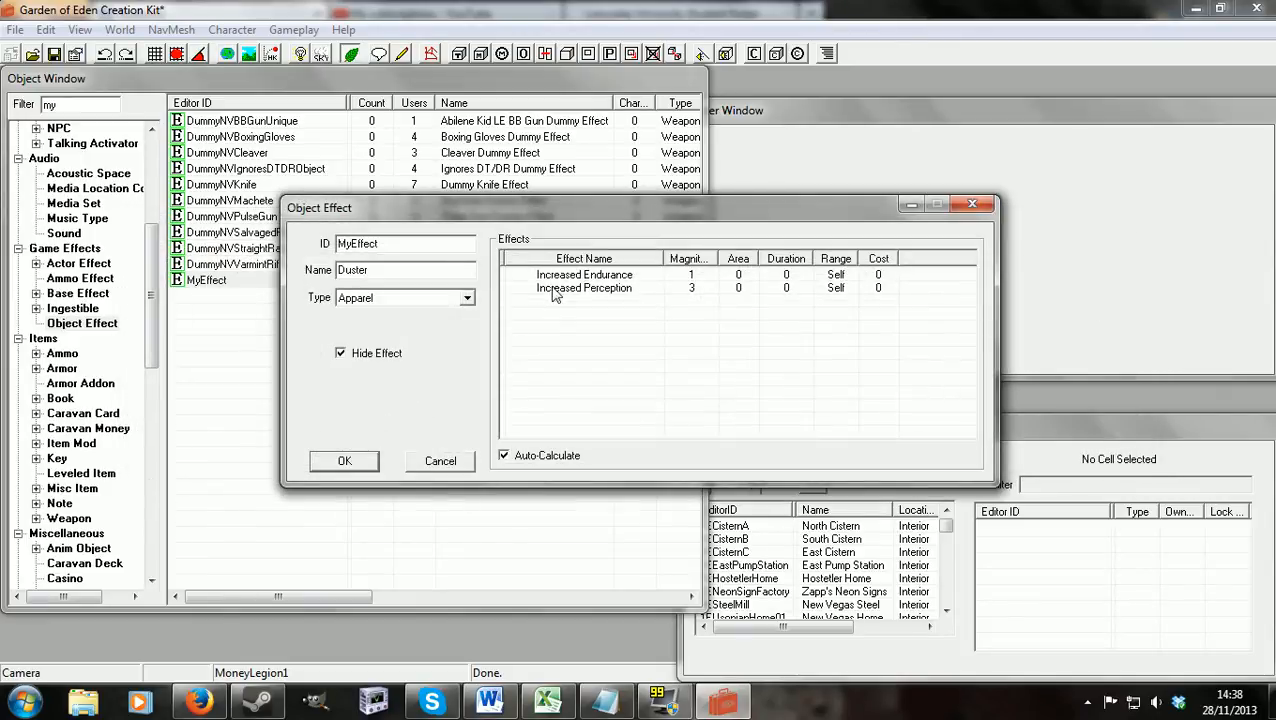
{"action": "double_click", "coordinate": [558, 288]}
{"action": "left_click", "coordinate": [341, 447]}
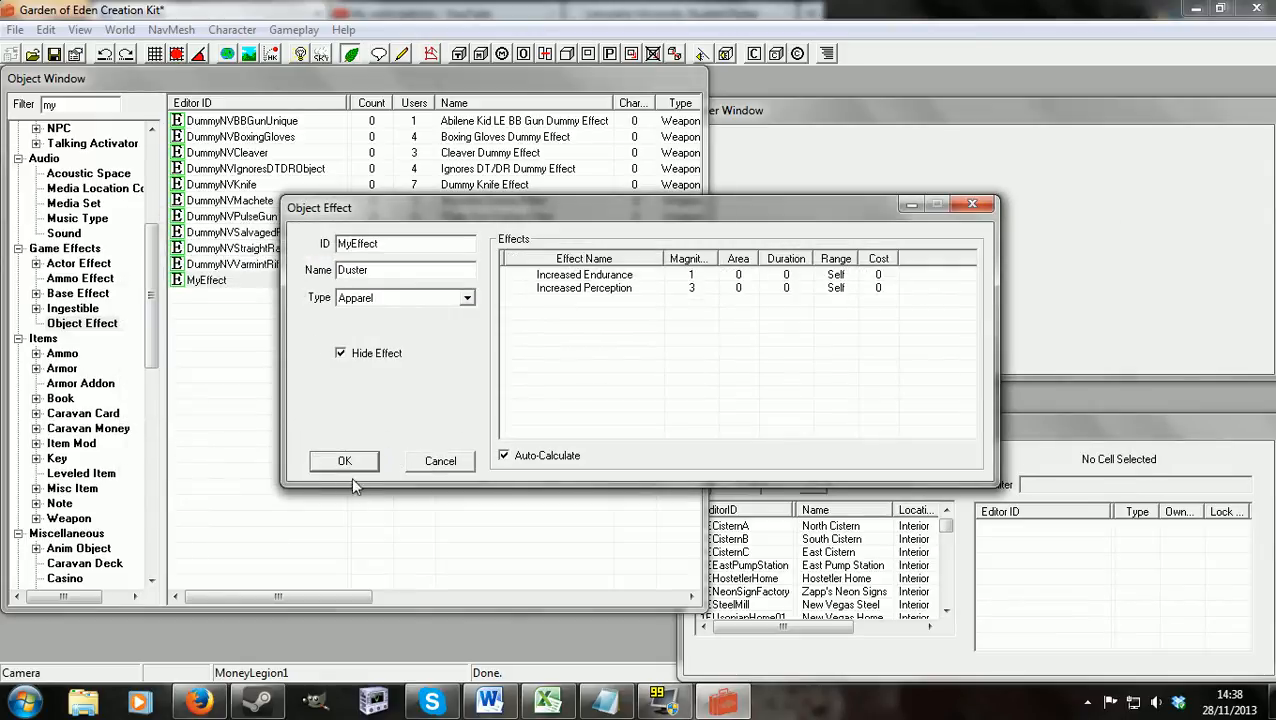